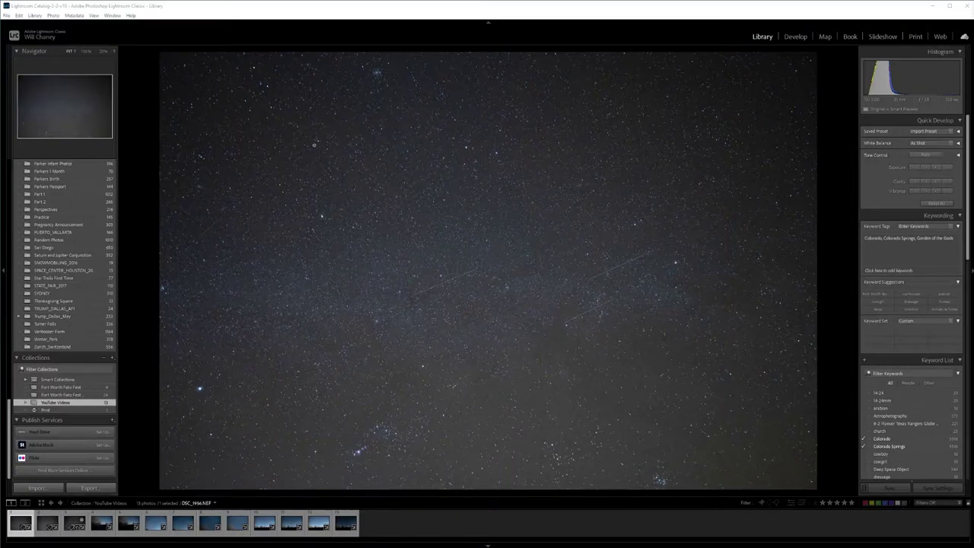
{"action": "left_click", "coordinate": [765, 95]}
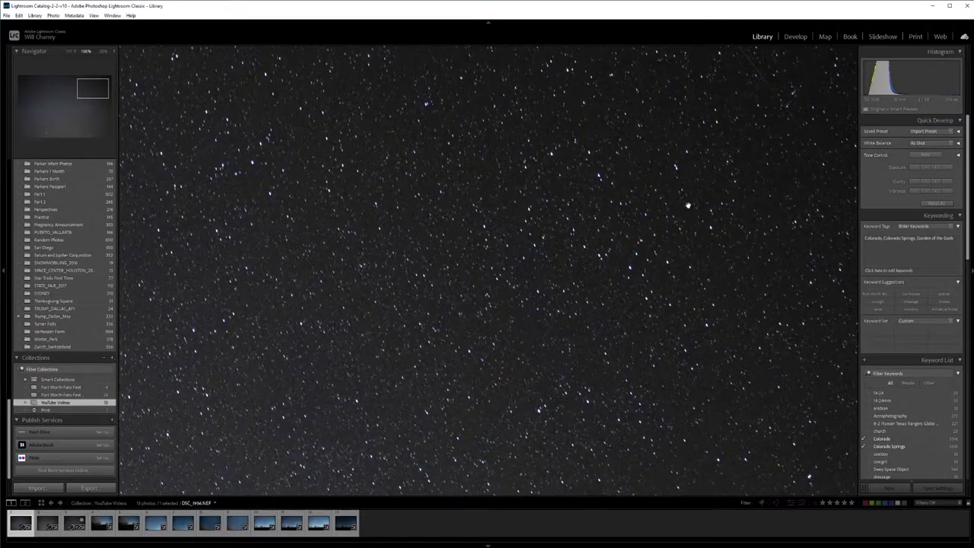
{"action": "left_click_drag", "start_coordinate": [645, 157], "coordinate": [456, 310]}
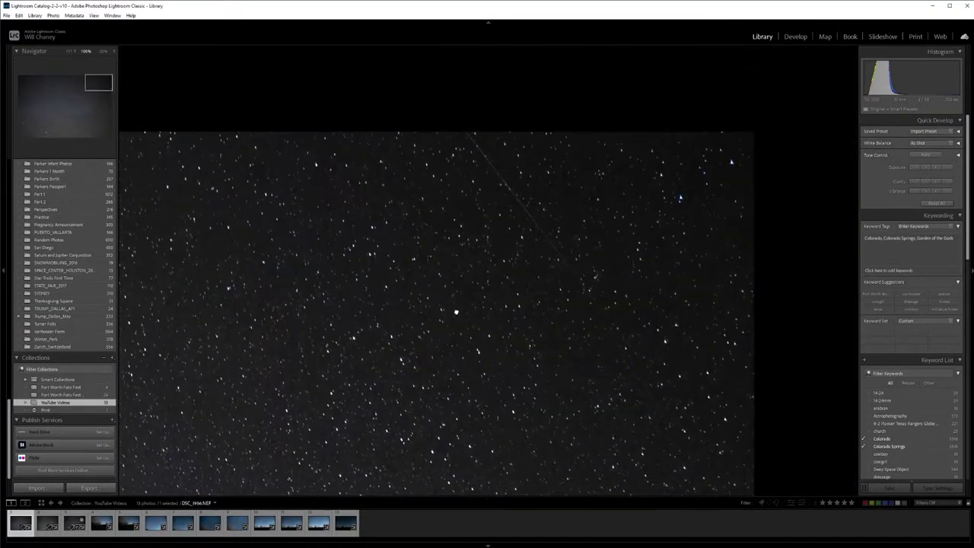
{"action": "left_click", "coordinate": [640, 269]}
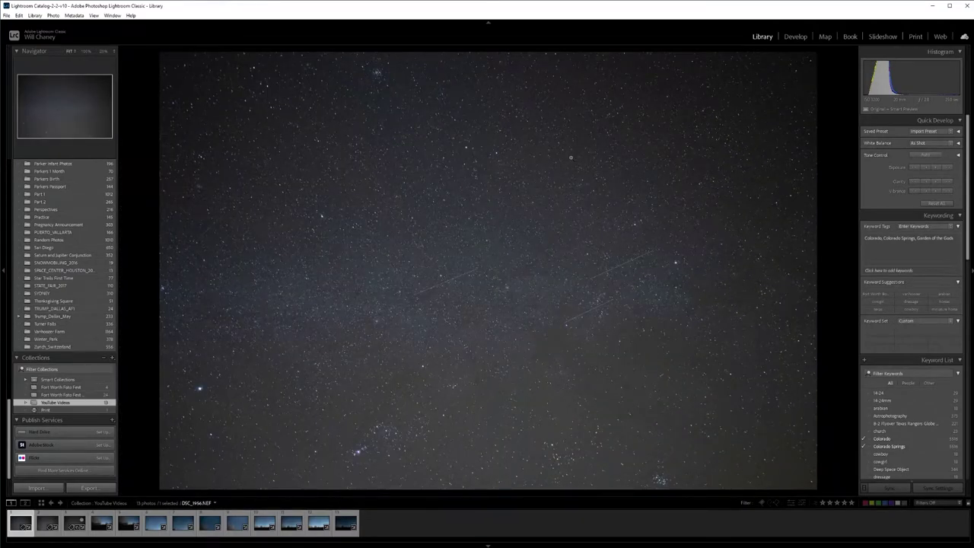
{"action": "left_click", "coordinate": [196, 92]}
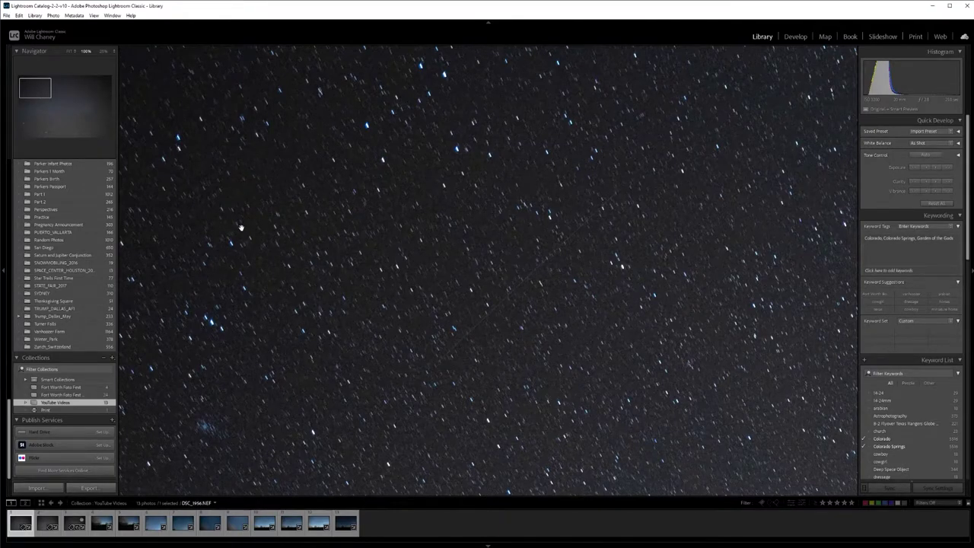
{"action": "left_click", "coordinate": [315, 232]}
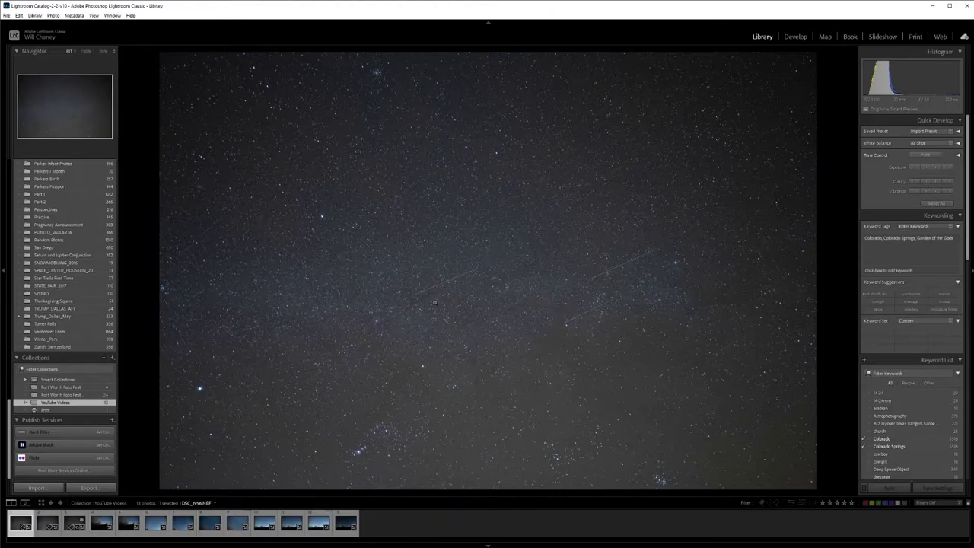
{"action": "left_click", "coordinate": [190, 89]}
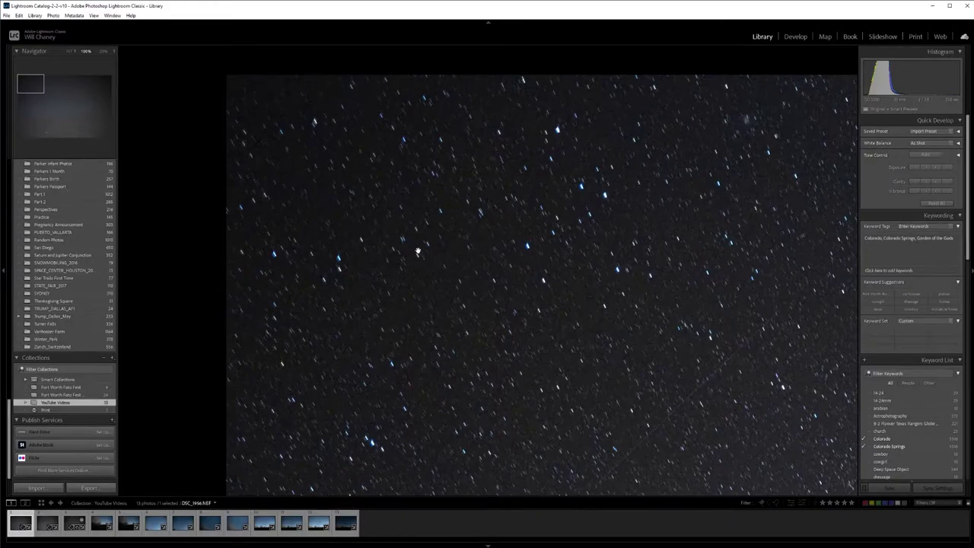
{"action": "left_click", "coordinate": [457, 284]}
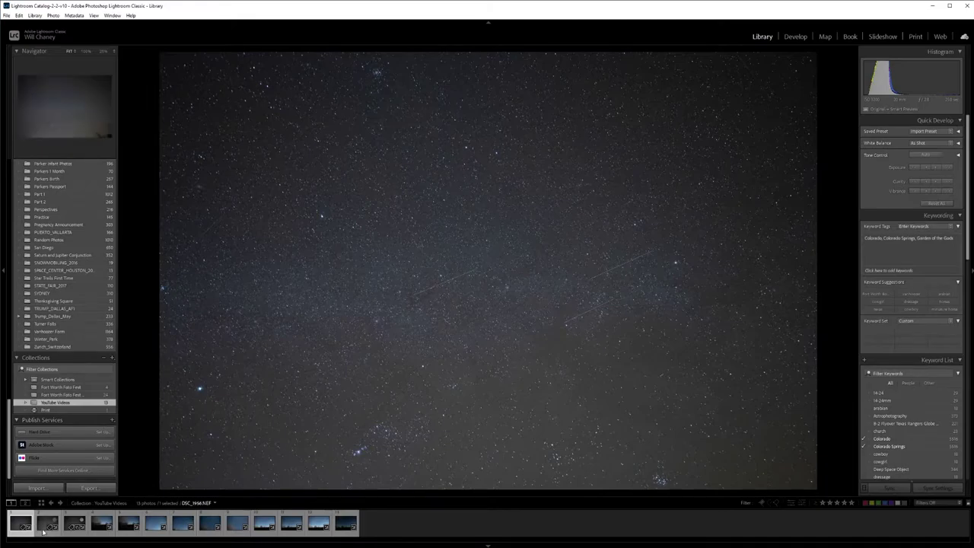
Step: Open the backyard sky photo at 100% and pan toward the bare tree at top-left
{"action": "left_click", "coordinate": [97, 530]}
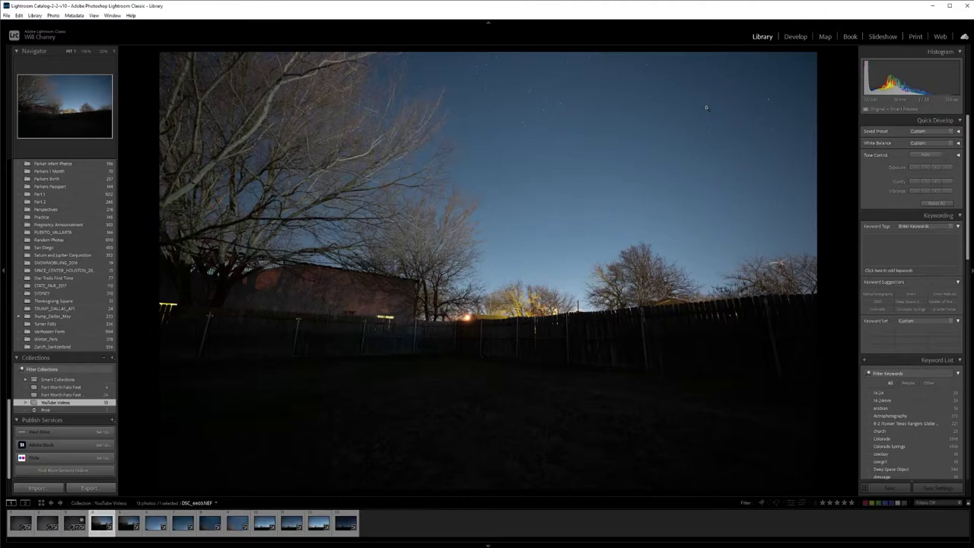
{"action": "left_click", "coordinate": [767, 98]}
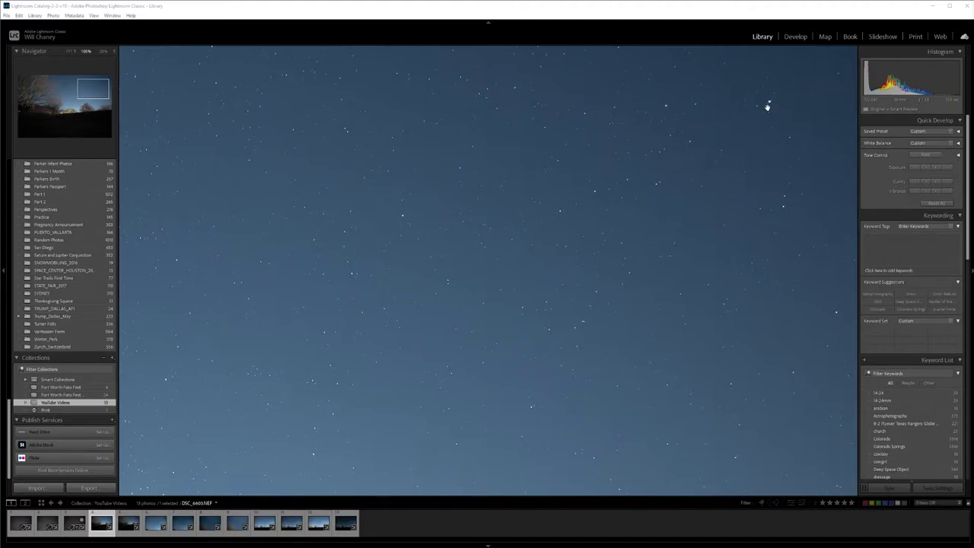
{"action": "left_click_drag", "start_coordinate": [700, 143], "coordinate": [602, 220]}
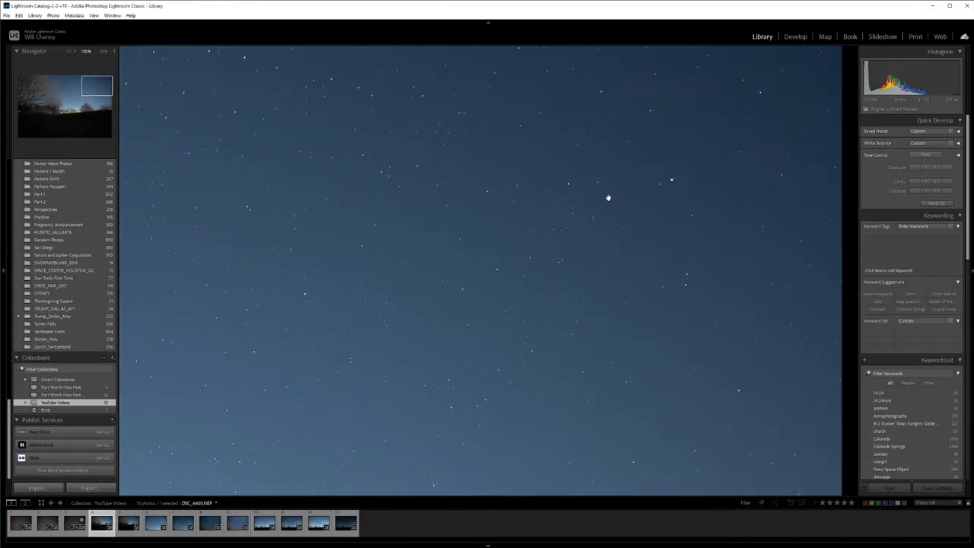
{"action": "left_click_drag", "start_coordinate": [358, 211], "coordinate": [546, 217]}
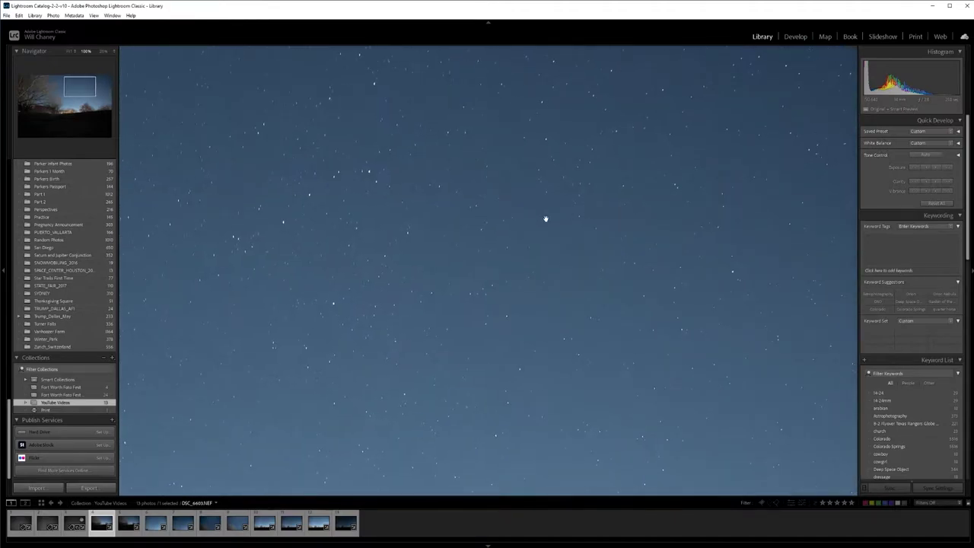
{"action": "left_click_drag", "start_coordinate": [308, 210], "coordinate": [513, 217]}
{"action": "left_click_drag", "start_coordinate": [355, 150], "coordinate": [485, 245]}
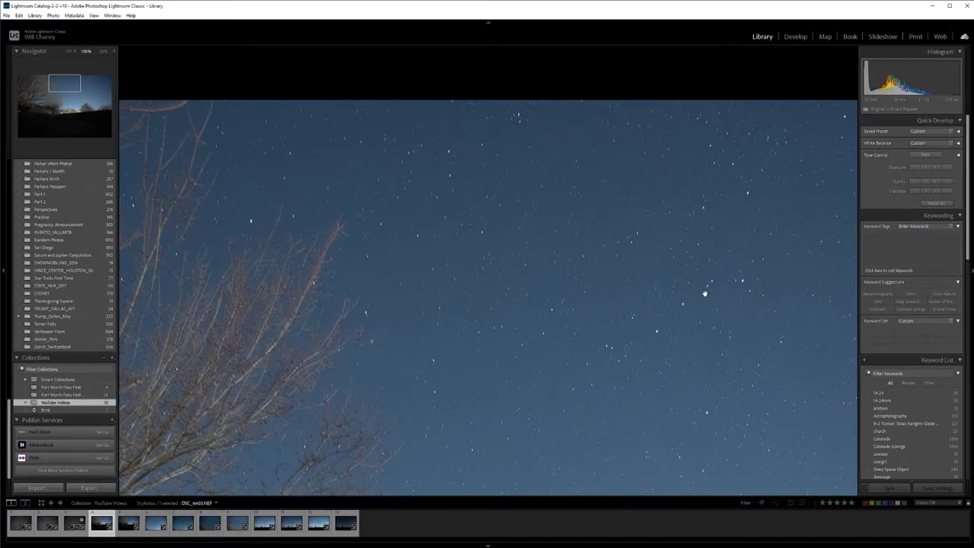
Step: Refit the photo, then zoom to 100% again with its top edge in view
{"action": "left_click", "coordinate": [682, 319]}
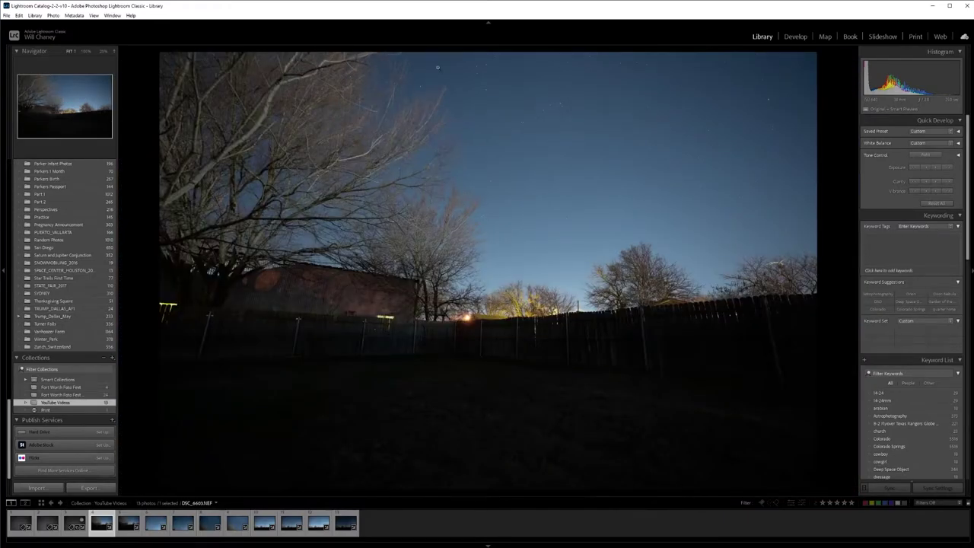
{"action": "left_click", "coordinate": [435, 64]}
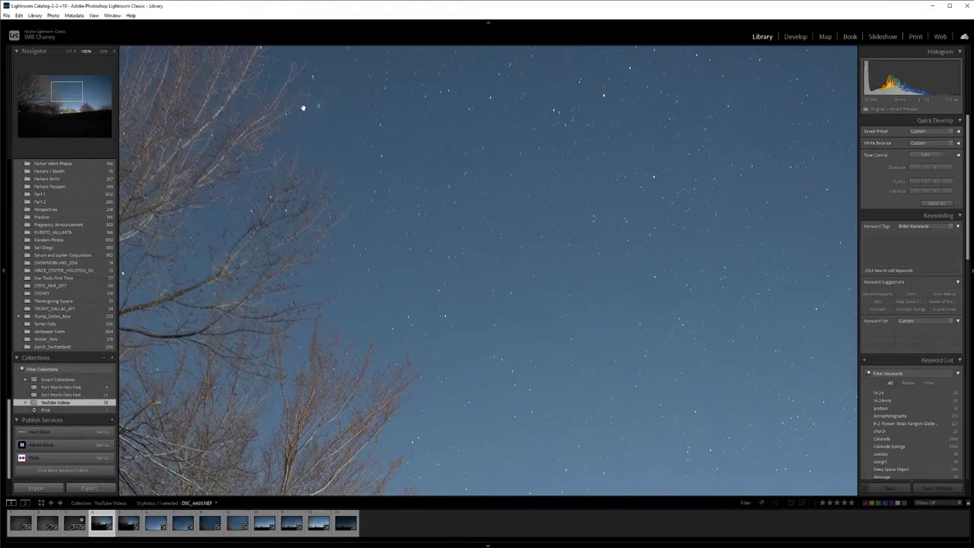
{"action": "left_click_drag", "start_coordinate": [400, 126], "coordinate": [365, 359]}
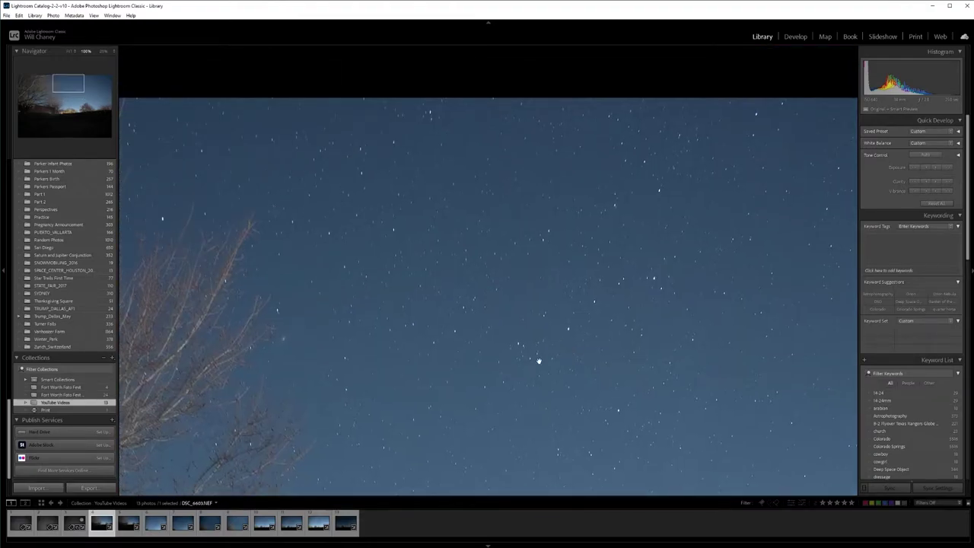
Step: Compare DSC_6604 with DSC_6603 at 100%, then move on to DSC_6607
{"action": "left_click", "coordinate": [123, 525]}
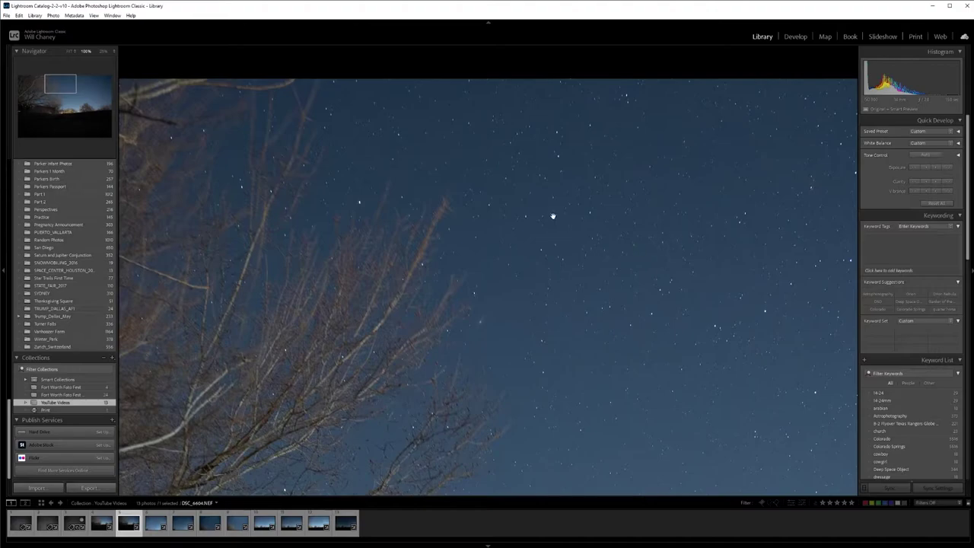
{"action": "left_click", "coordinate": [95, 525]}
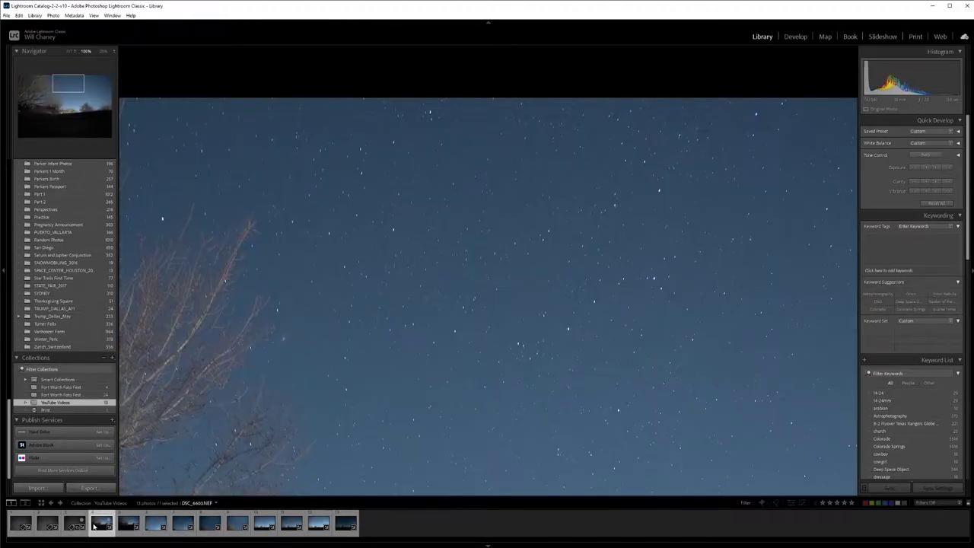
{"action": "left_click", "coordinate": [123, 531]}
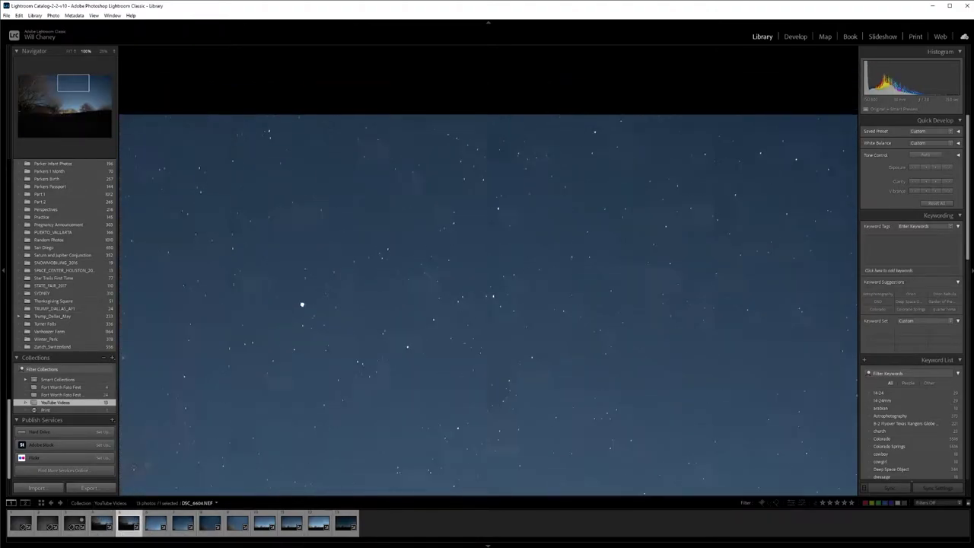
{"action": "key", "text": "z"}
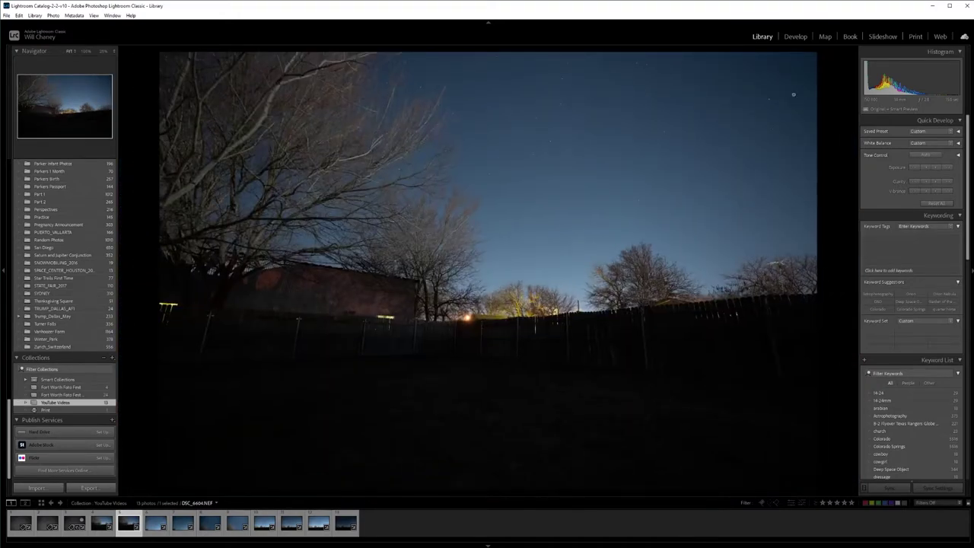
{"action": "left_click", "coordinate": [772, 99]}
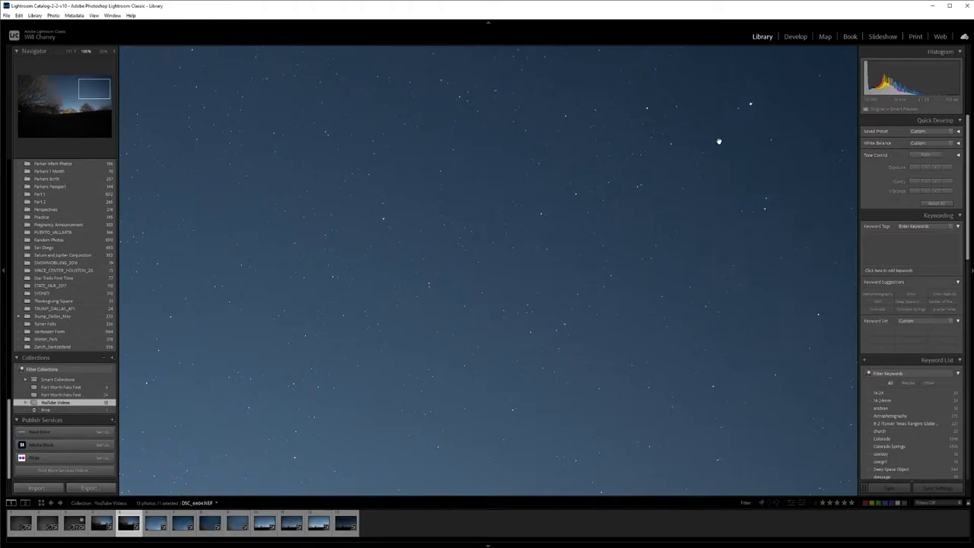
{"action": "left_click", "coordinate": [156, 528]}
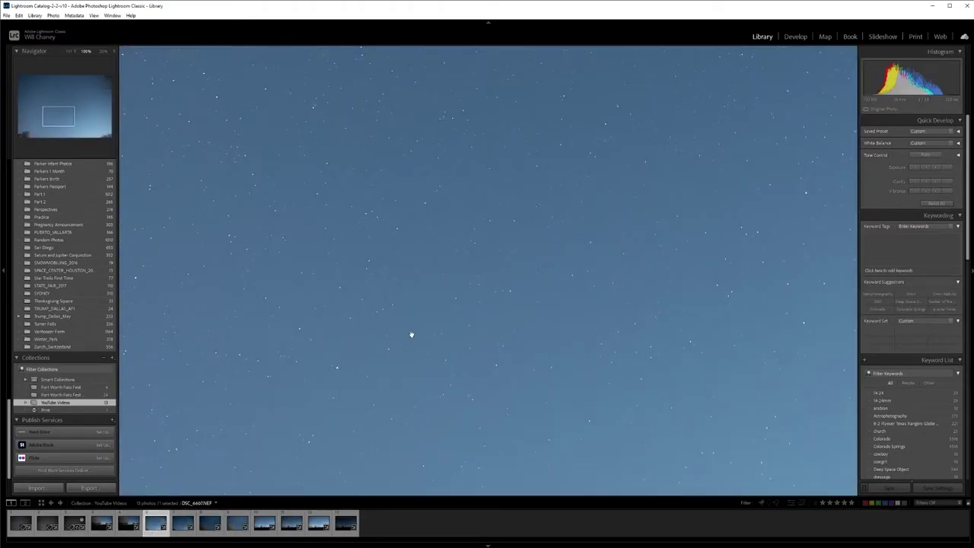
Step: Toggle DSC_6607 between Fit and 100% on the sky
{"action": "left_click", "coordinate": [411, 333]}
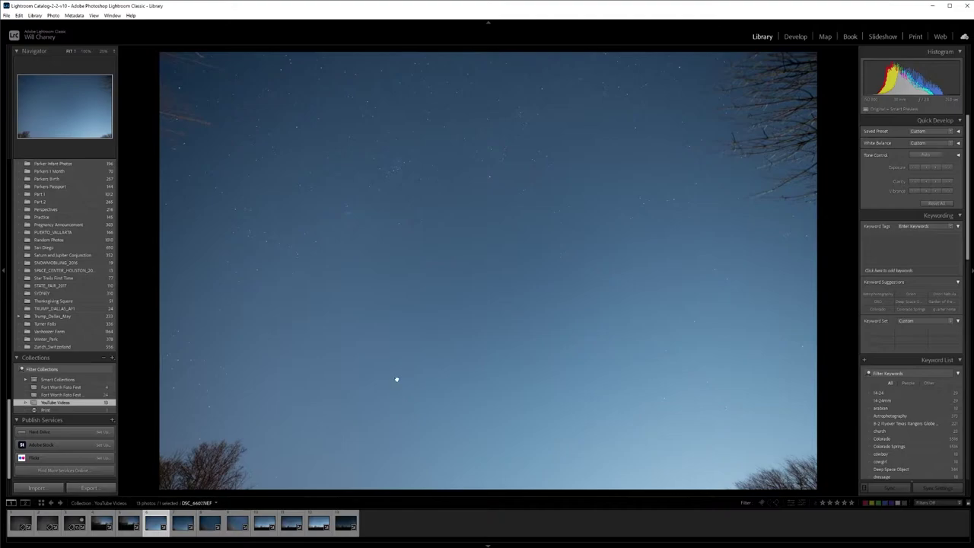
{"action": "left_click", "coordinate": [396, 379]}
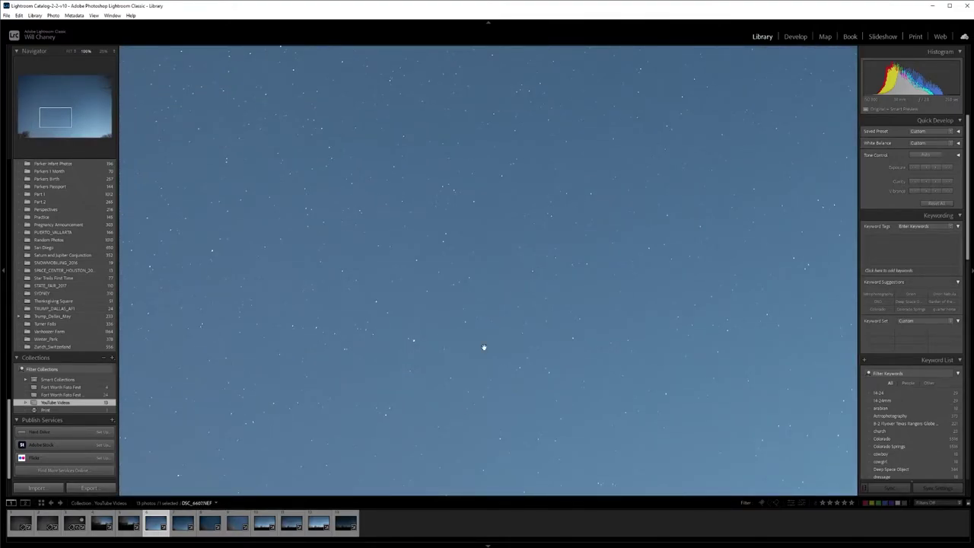
{"action": "left_click", "coordinate": [421, 375]}
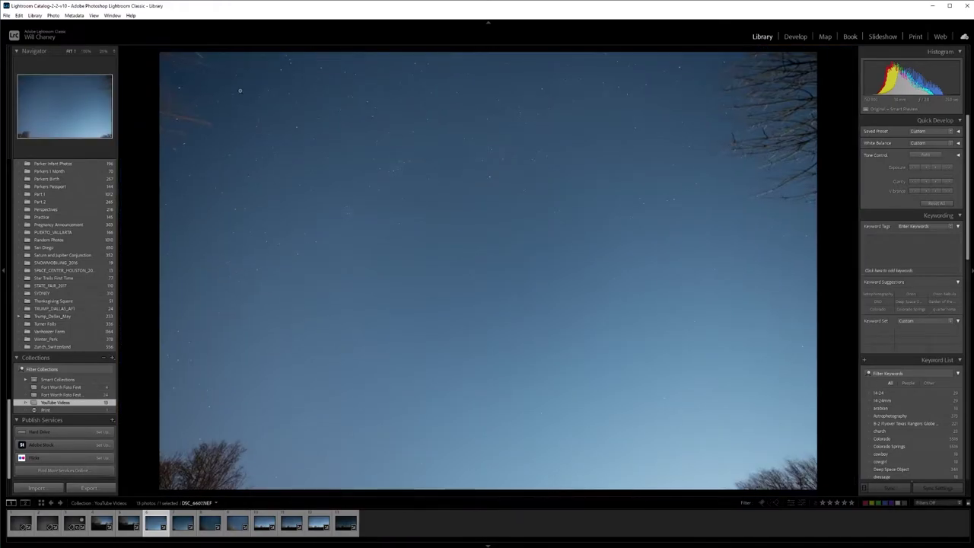
Step: Inspect DSC_6607's top-left star trails at 100%, then refit and show DSC_6608
{"action": "left_click", "coordinate": [239, 91]}
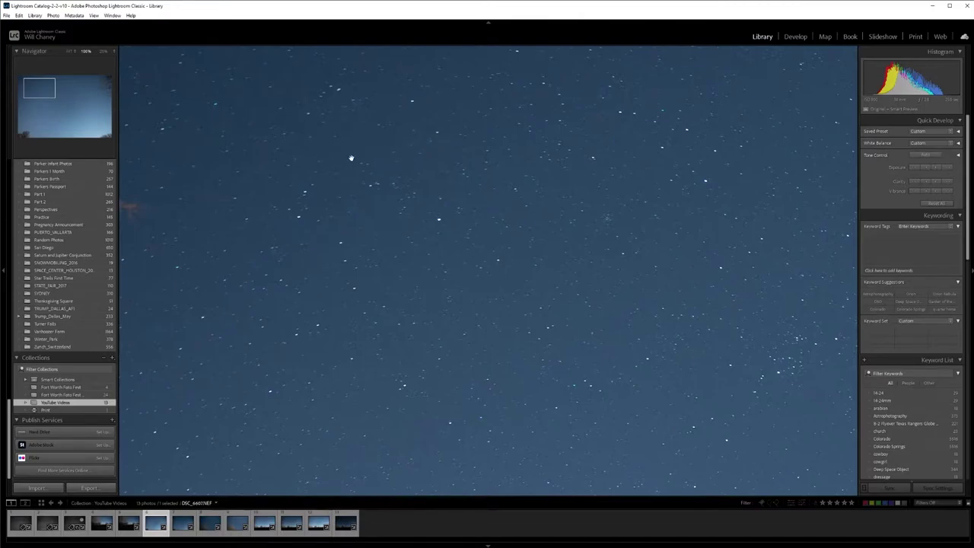
{"action": "left_click_drag", "start_coordinate": [224, 162], "coordinate": [337, 216]}
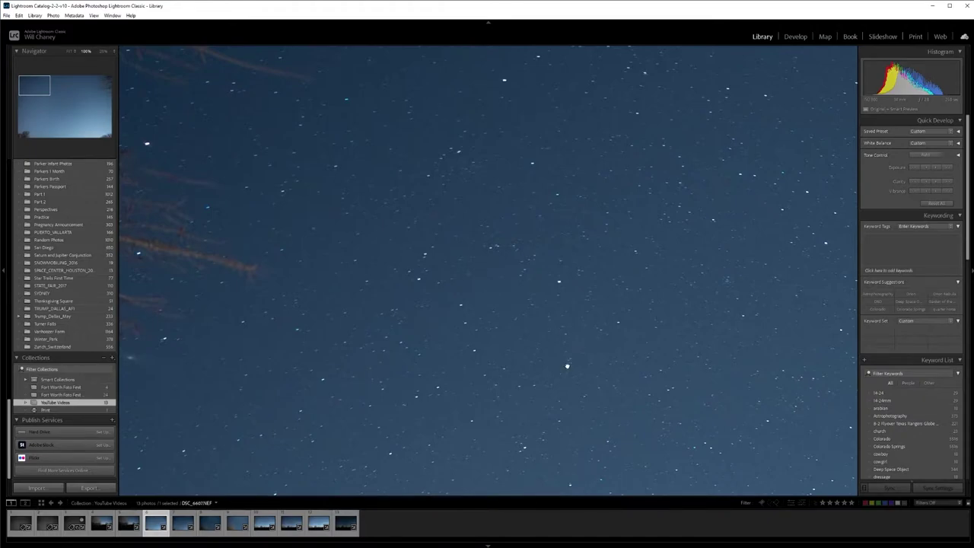
{"action": "mouse_move", "coordinate": [565, 365]}
{"action": "left_mouse_down"}
{"action": "mouse_move", "coordinate": [448, 181]}
{"action": "mouse_move", "coordinate": [352, 200]}
{"action": "left_mouse_up"}
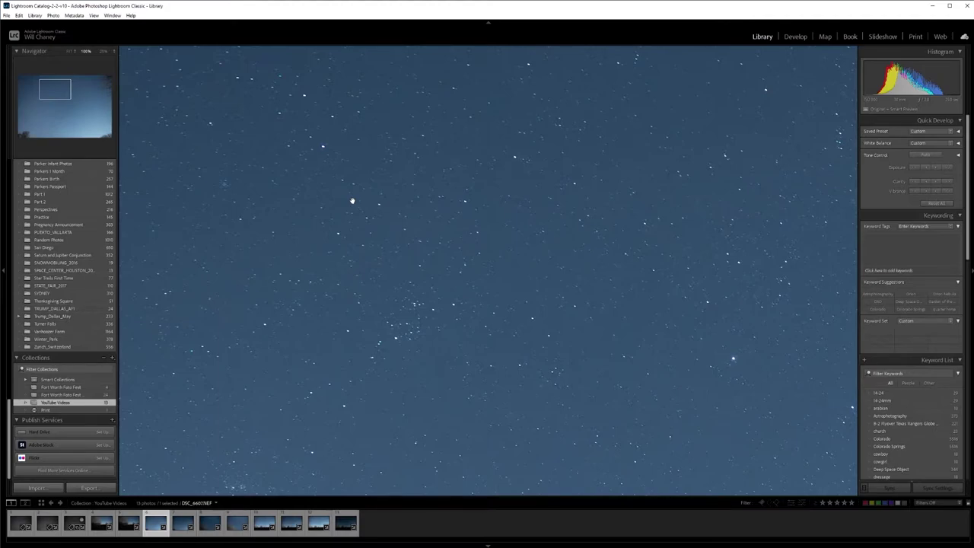
{"action": "left_click_drag", "start_coordinate": [534, 287], "coordinate": [397, 324]}
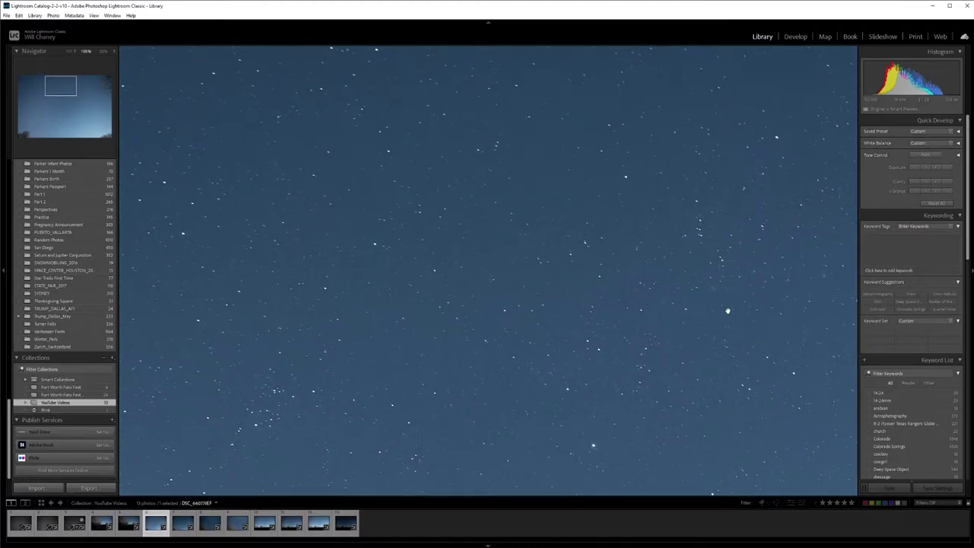
{"action": "scroll", "coordinate": [720, 312], "scroll_direction": "up", "scroll_amount": 3}
{"action": "scroll", "coordinate": [734, 319], "scroll_direction": "right", "scroll_amount": 5}
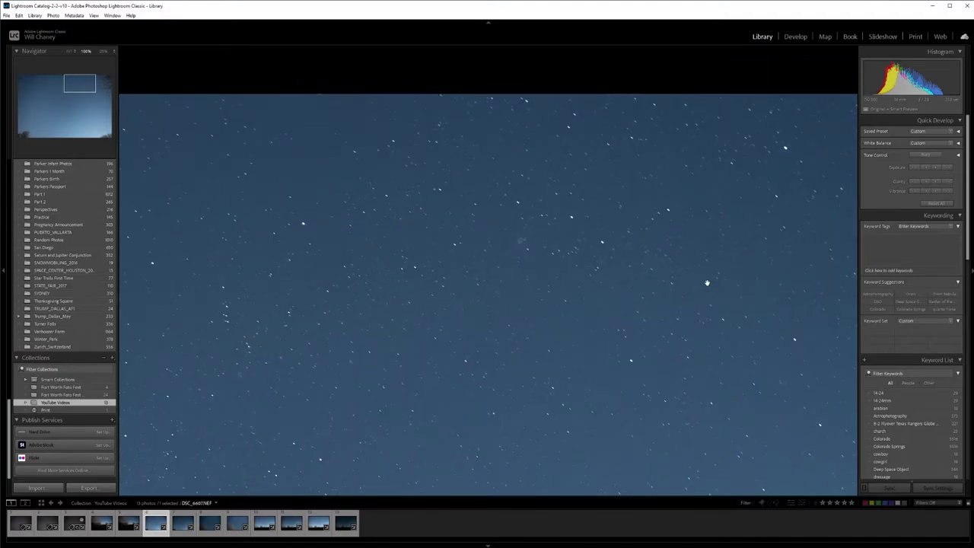
{"action": "left_click", "coordinate": [678, 258]}
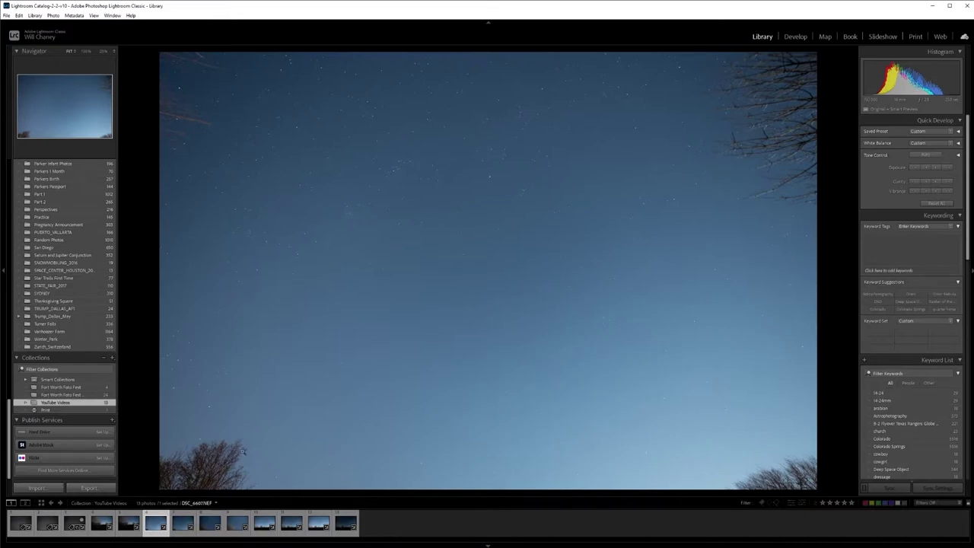
{"action": "left_click", "coordinate": [183, 523]}
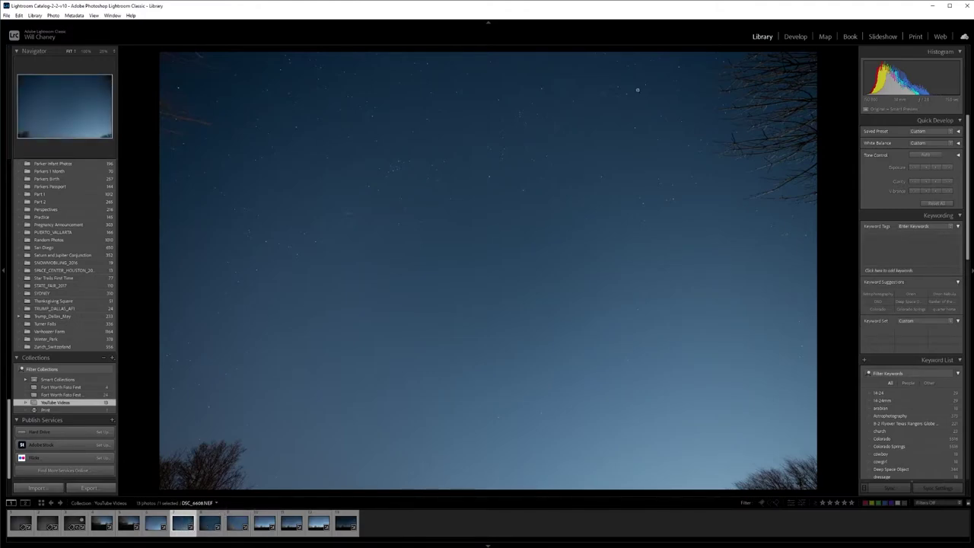
Step: Check DSC_6608's star field at 100%, then refit and show DSC_6610
{"action": "left_click", "coordinate": [669, 89]}
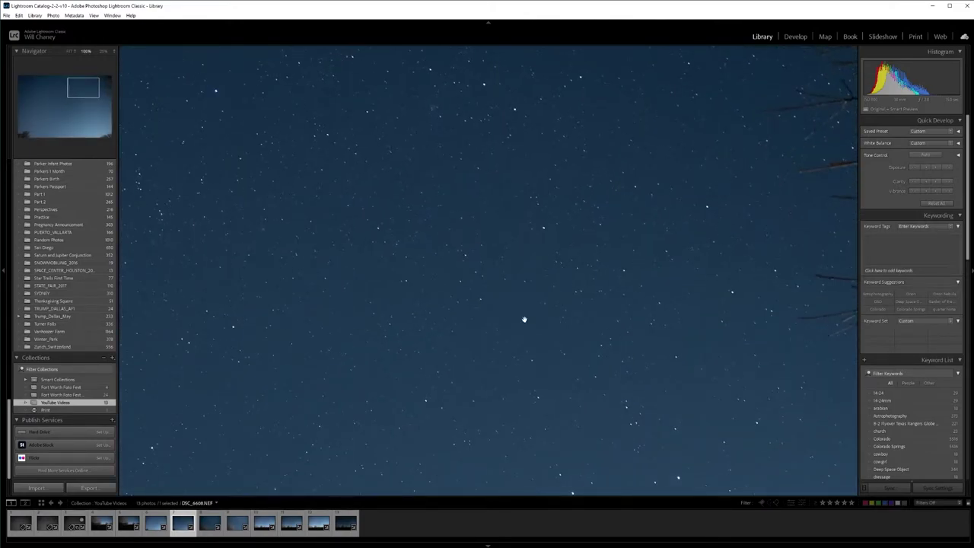
{"action": "left_click_drag", "start_coordinate": [213, 326], "coordinate": [587, 362]}
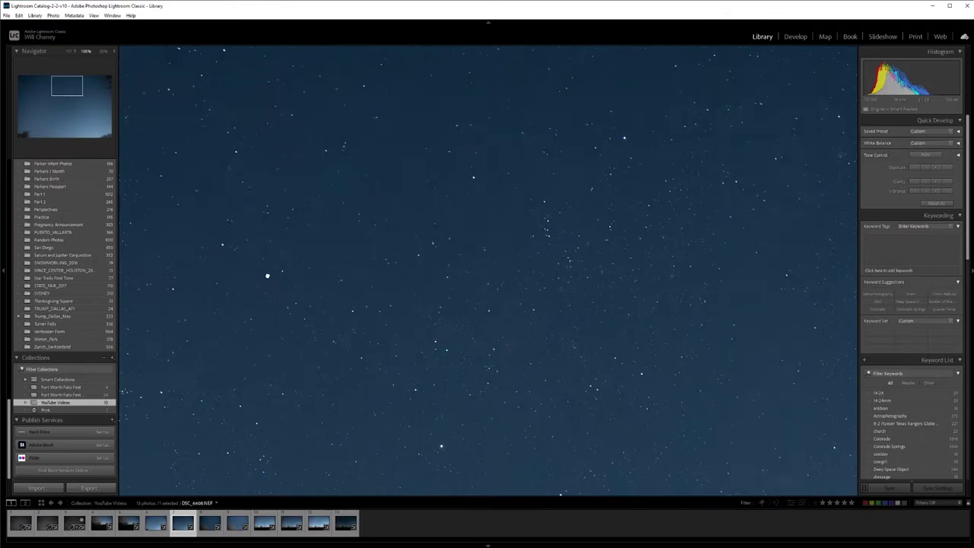
{"action": "left_click", "coordinate": [457, 375]}
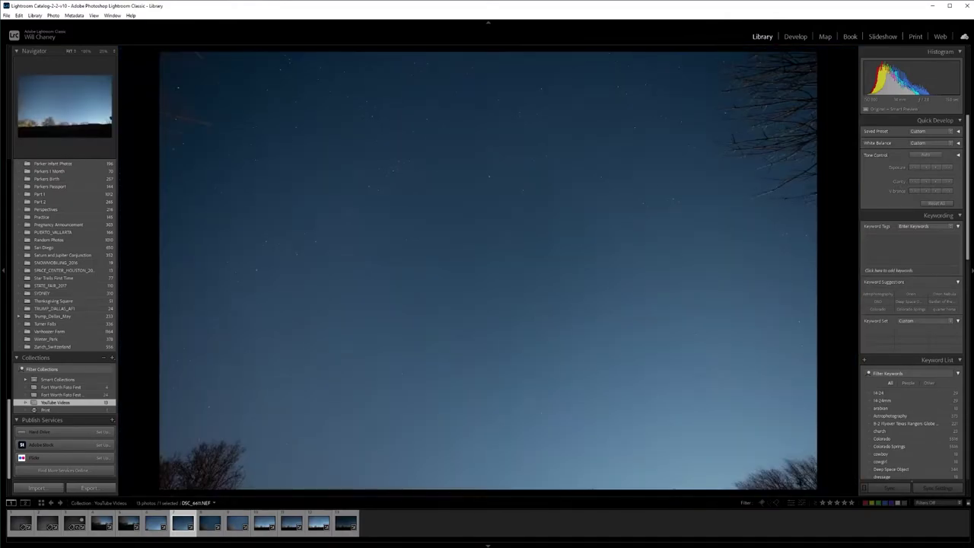
{"action": "left_click", "coordinate": [208, 528]}
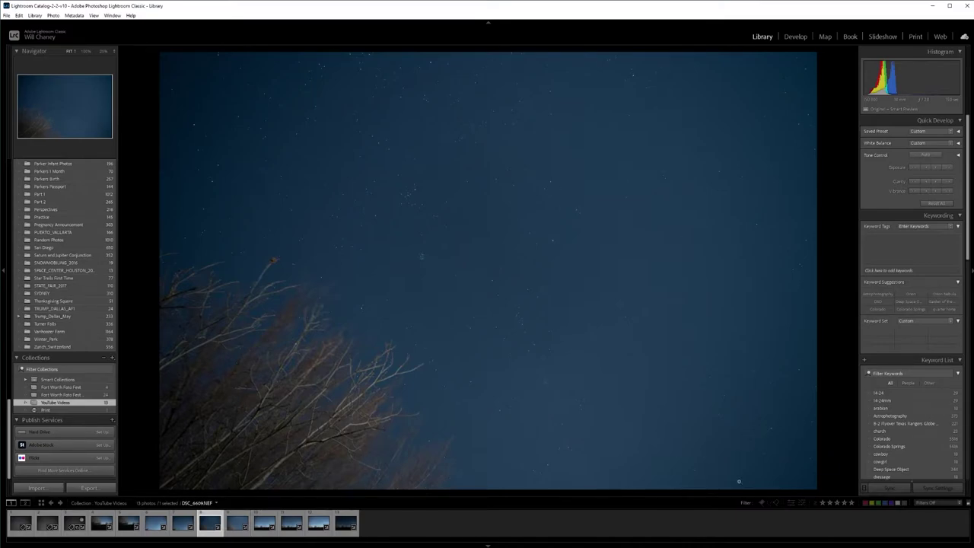
Step: Pan DSC_6610's sky at 100% from upper left to right edge, then refit
{"action": "left_click", "coordinate": [775, 436]}
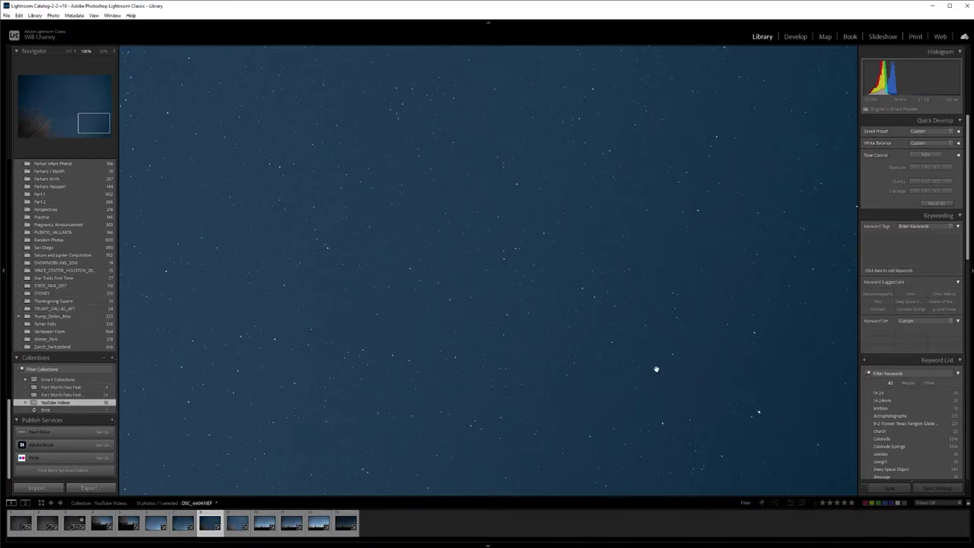
{"action": "left_click_drag", "start_coordinate": [315, 217], "coordinate": [655, 477]}
{"action": "mouse_move", "coordinate": [296, 202]}
{"action": "left_mouse_down"}
{"action": "mouse_move", "coordinate": [463, 355]}
{"action": "mouse_move", "coordinate": [571, 337]}
{"action": "mouse_move", "coordinate": [621, 347]}
{"action": "left_mouse_up"}
{"action": "left_click_drag", "start_coordinate": [276, 284], "coordinate": [470, 233]}
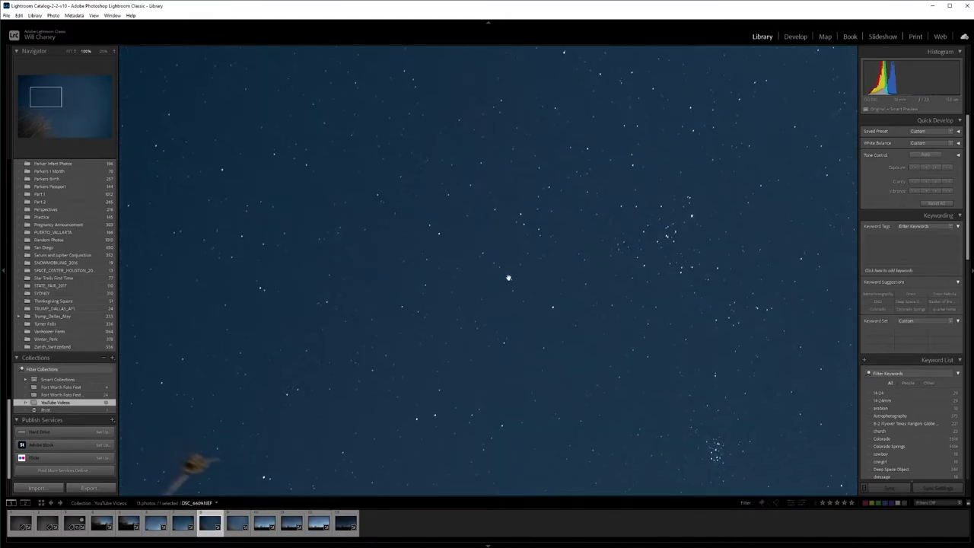
{"action": "left_click_drag", "start_coordinate": [418, 162], "coordinate": [357, 307]}
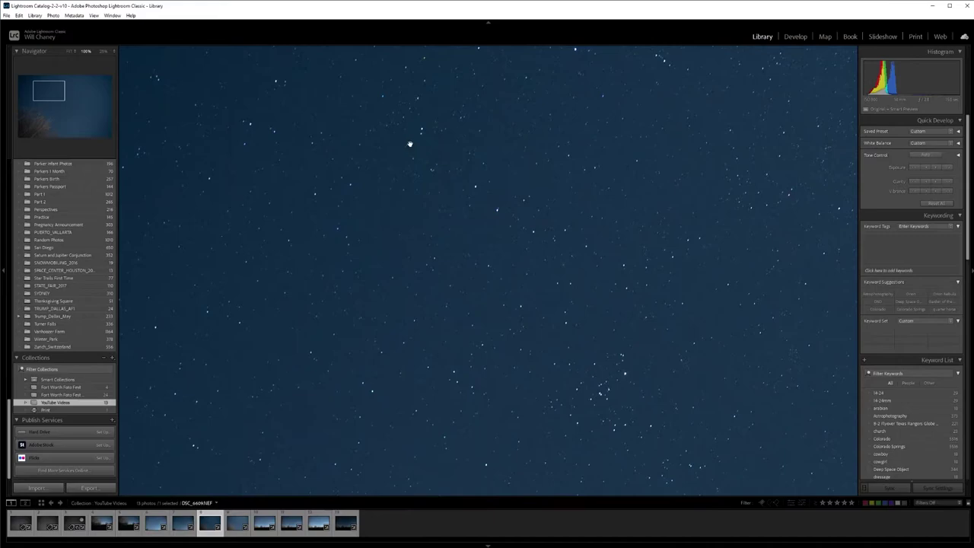
{"action": "left_click_drag", "start_coordinate": [779, 142], "coordinate": [497, 142]}
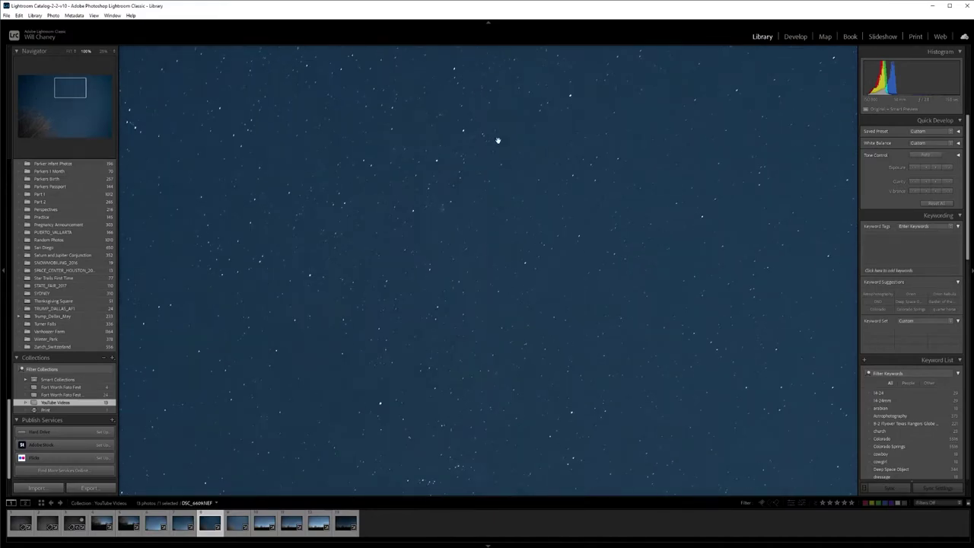
{"action": "left_click_drag", "start_coordinate": [781, 157], "coordinate": [287, 283]}
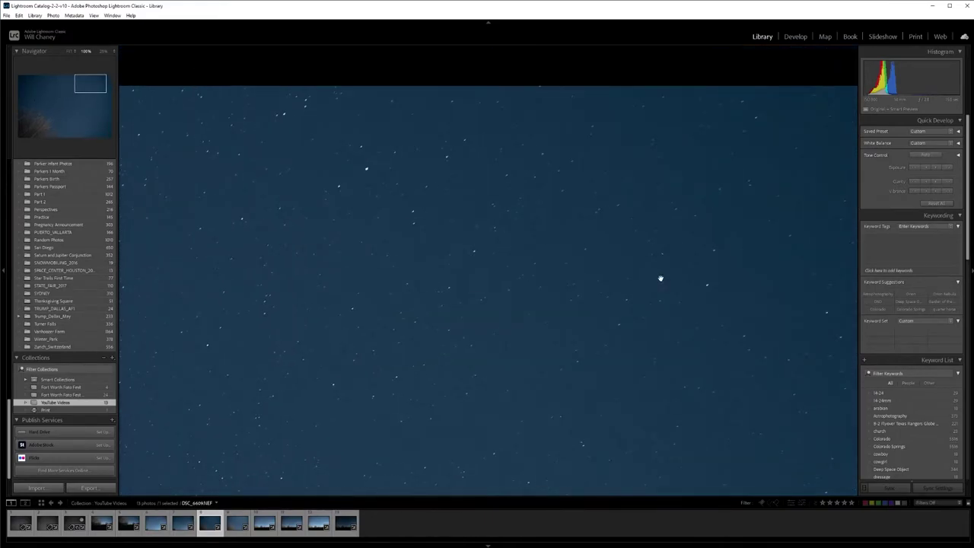
{"action": "left_click_drag", "start_coordinate": [659, 276], "coordinate": [388, 246]}
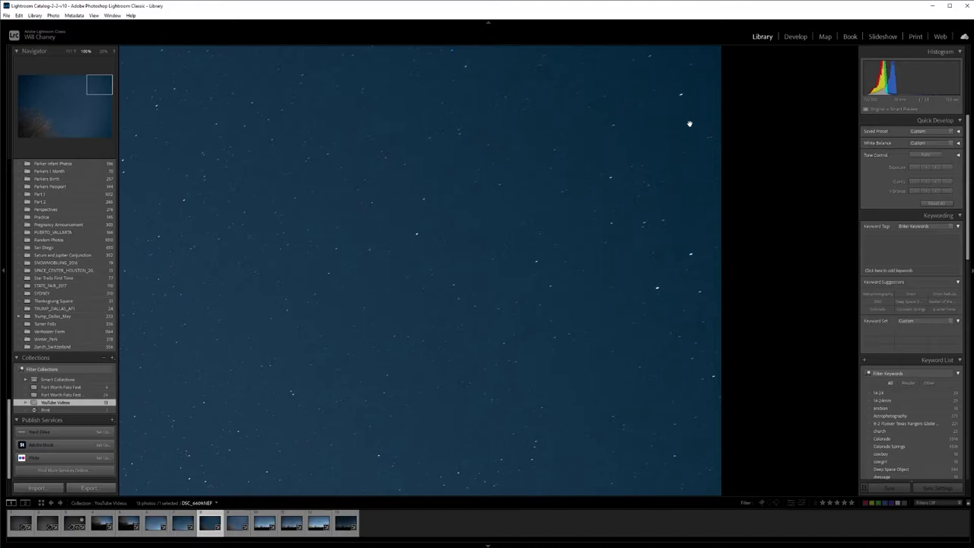
{"action": "left_click", "coordinate": [303, 287]}
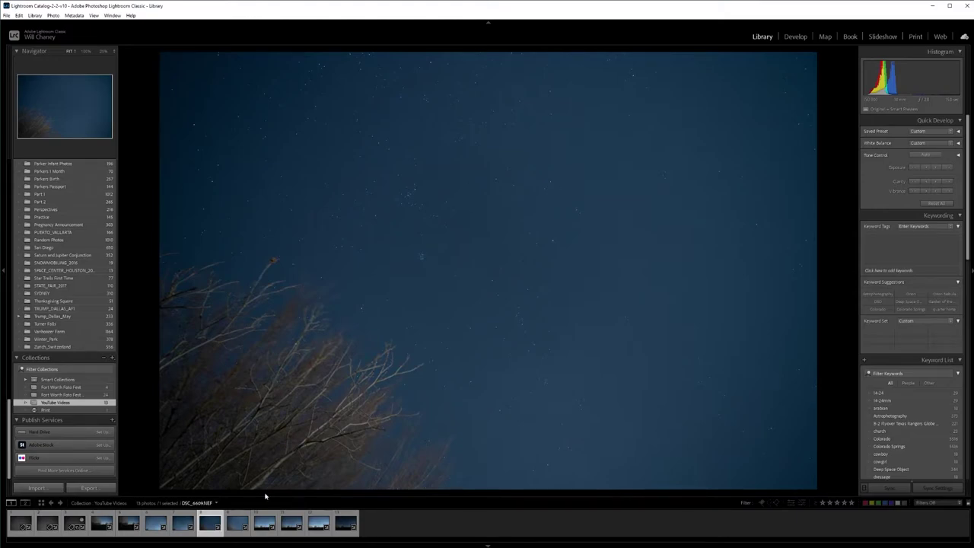
{"action": "mouse_move", "coordinate": [238, 523]}
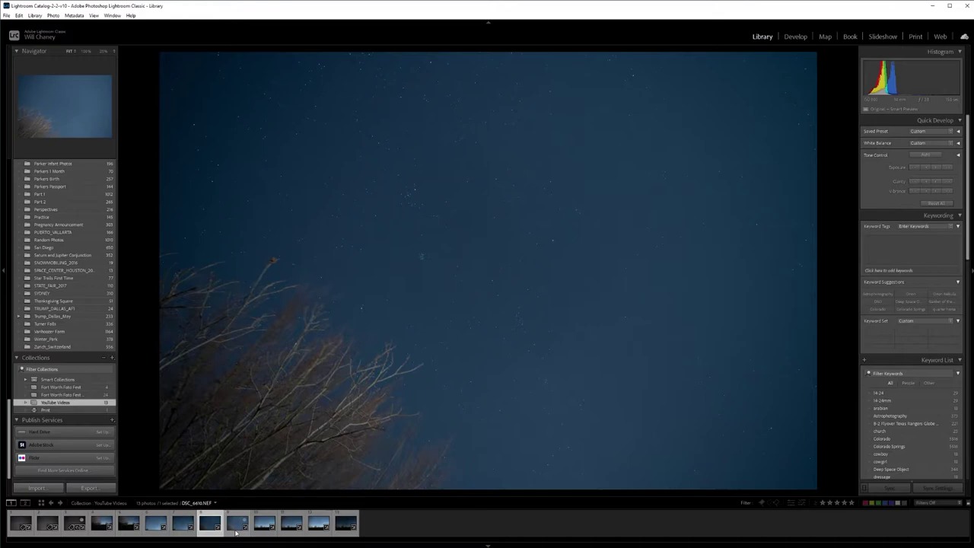
Step: Show DSC_6611, toggling Fit and 100% and panning across the upper-right sky
{"action": "left_click", "coordinate": [263, 527]}
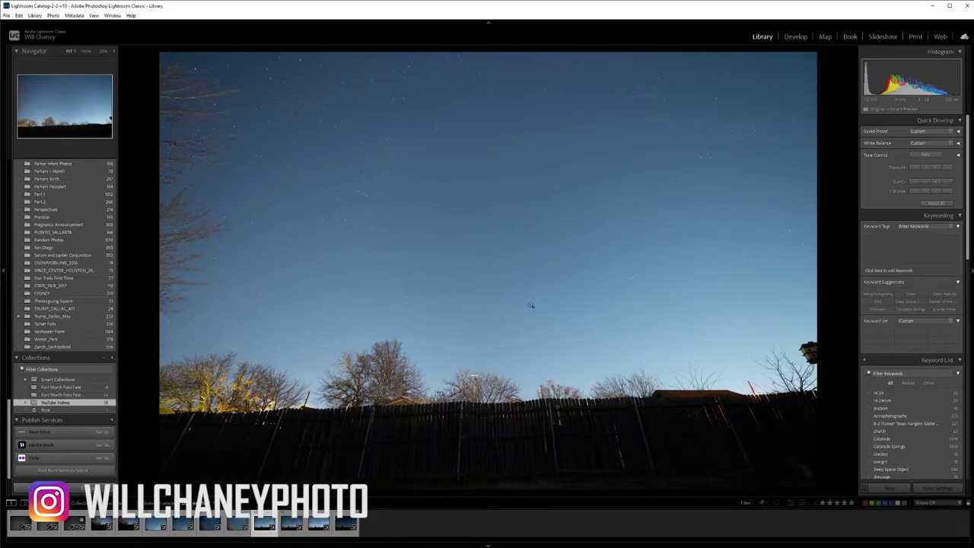
{"action": "left_click", "coordinate": [491, 270]}
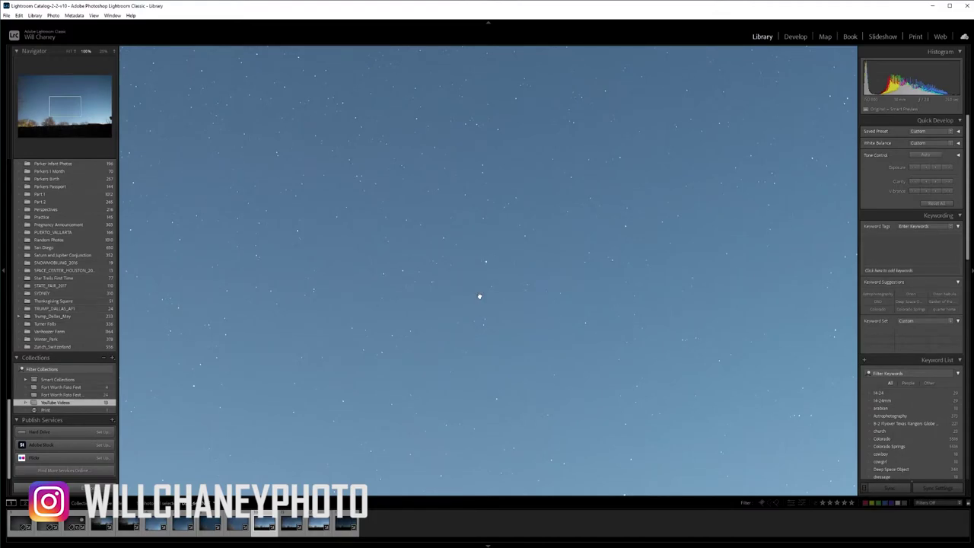
{"action": "left_click", "coordinate": [477, 295]}
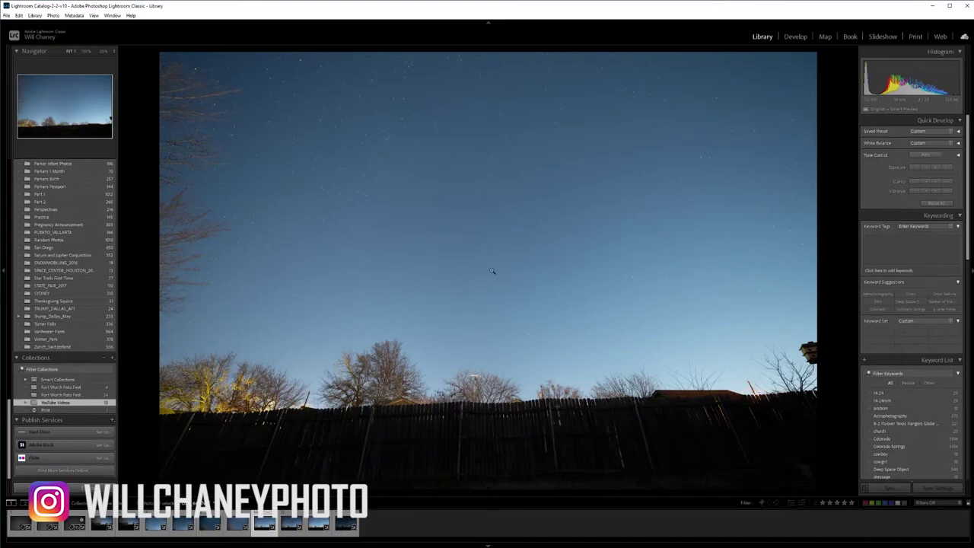
{"action": "left_click", "coordinate": [495, 290]}
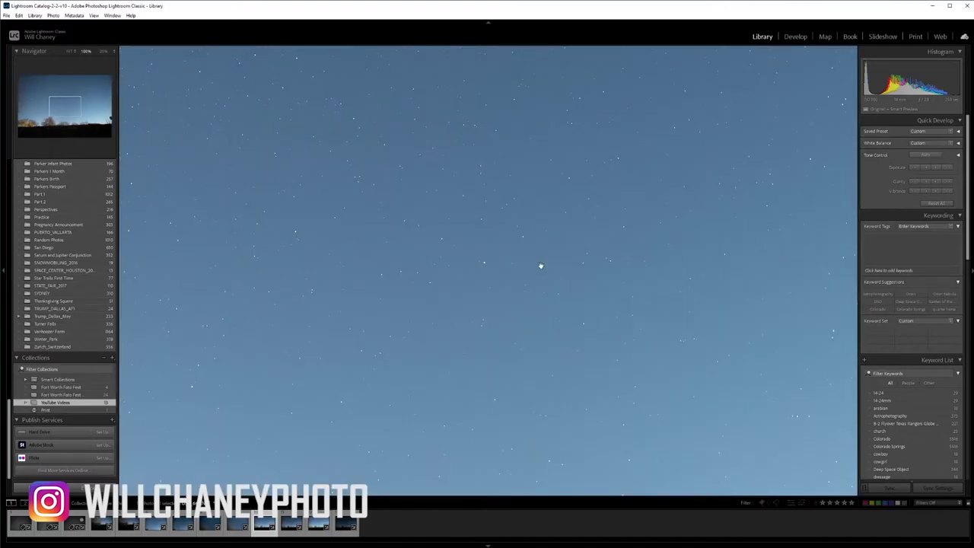
{"action": "left_click", "coordinate": [540, 266]}
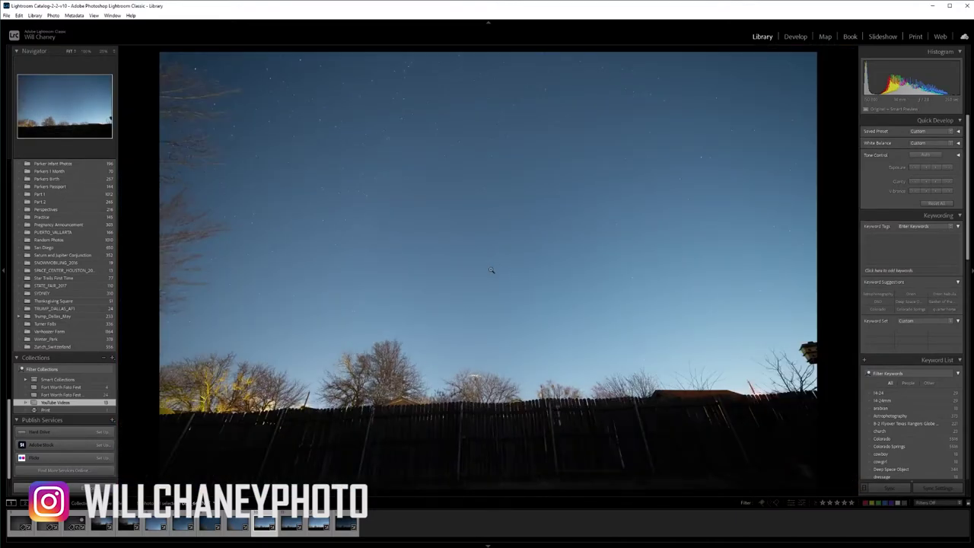
{"action": "left_click", "coordinate": [755, 77]}
{"action": "mouse_move", "coordinate": [738, 96]}
{"action": "left_mouse_down"}
{"action": "mouse_move", "coordinate": [566, 331]}
{"action": "mouse_move", "coordinate": [424, 195]}
{"action": "left_mouse_up"}
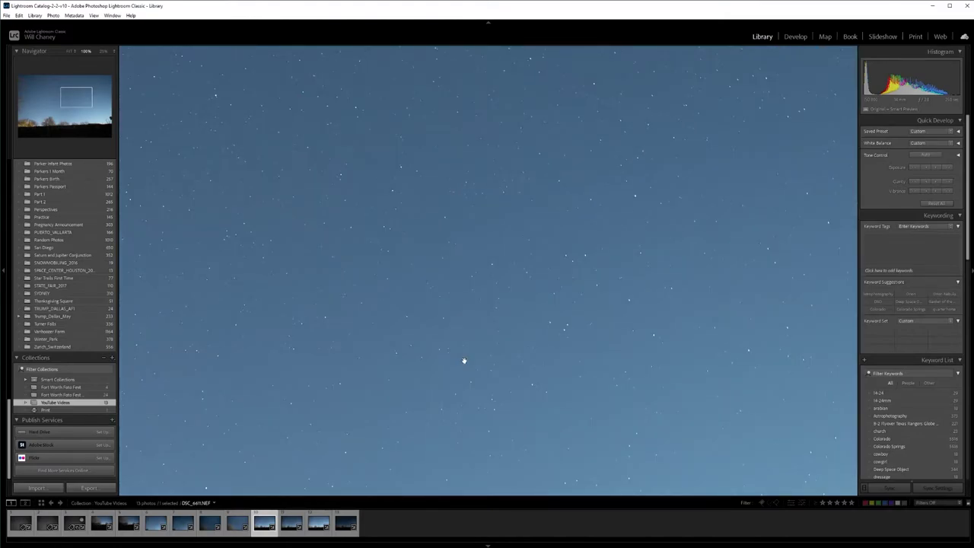
{"action": "left_click", "coordinate": [463, 360]}
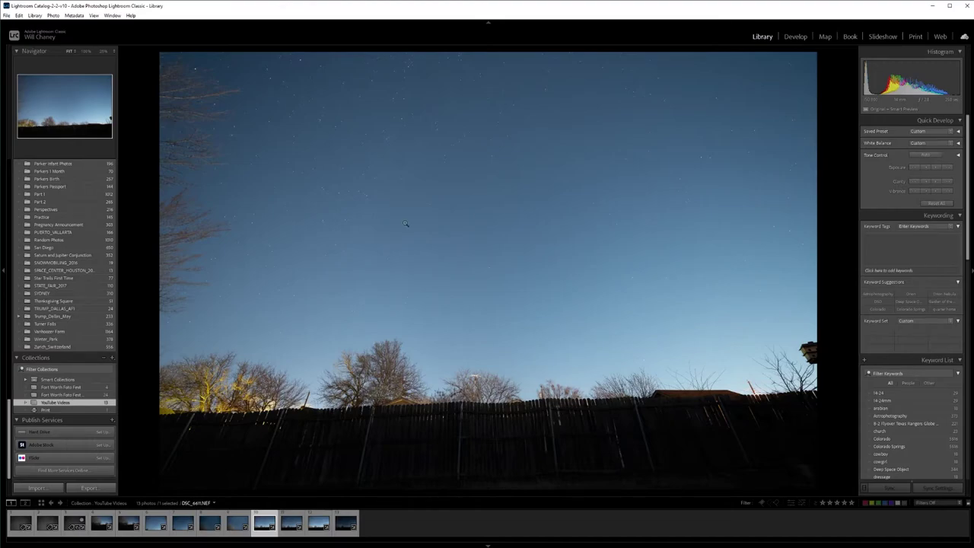
Step: Compare DSC_6612 with the previous shot at 100%, then move to DSC_6613
{"action": "left_click", "coordinate": [287, 531]}
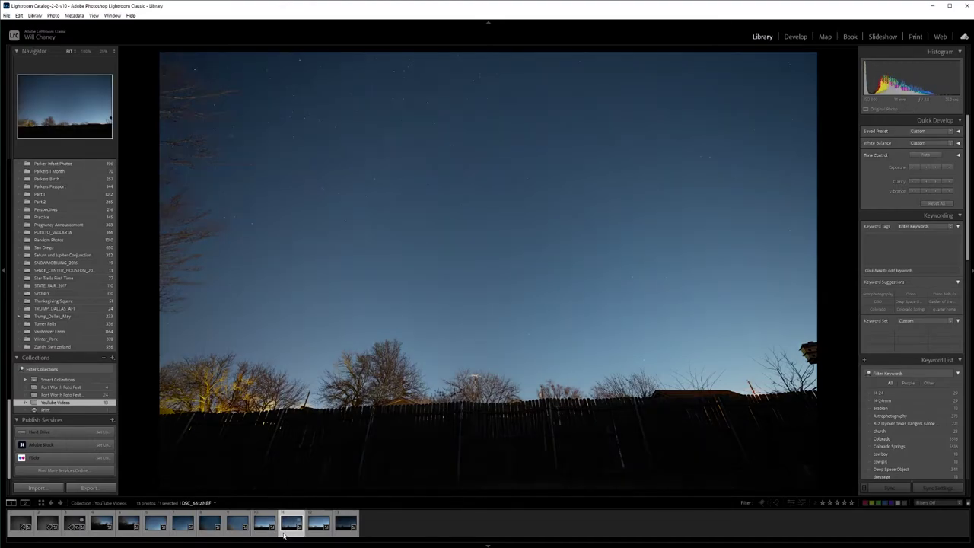
{"action": "left_click", "coordinate": [761, 126]}
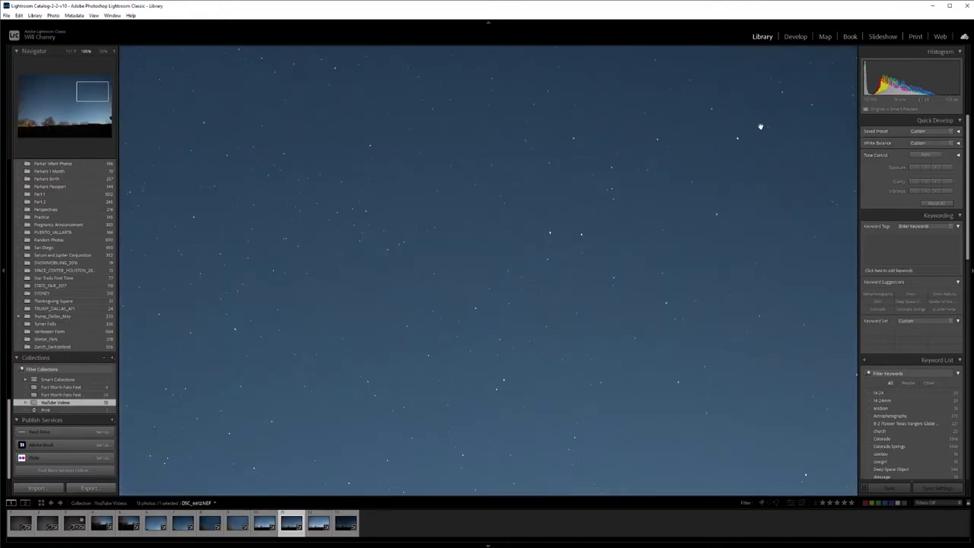
{"action": "left_click", "coordinate": [257, 527]}
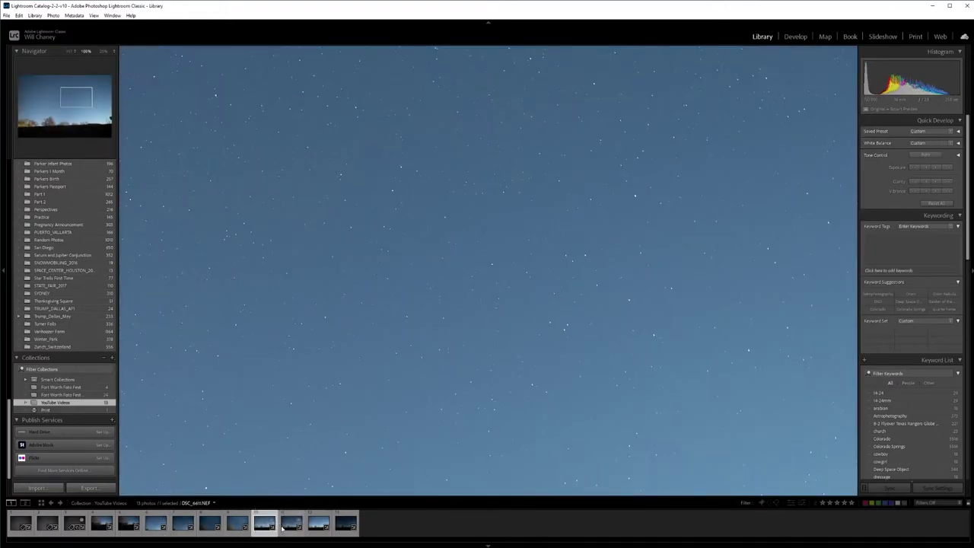
{"action": "left_click", "coordinate": [285, 531]}
{"action": "left_click", "coordinate": [316, 532]}
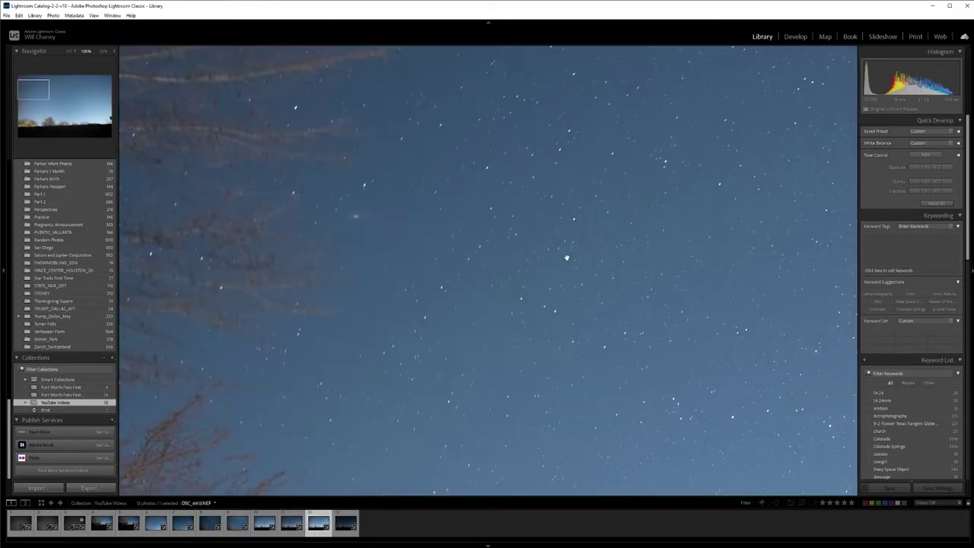
Step: Check DSC_6613's open sky at 100% and Fit, then advance to DSC_6616
{"action": "left_click_drag", "start_coordinate": [567, 258], "coordinate": [400, 361]}
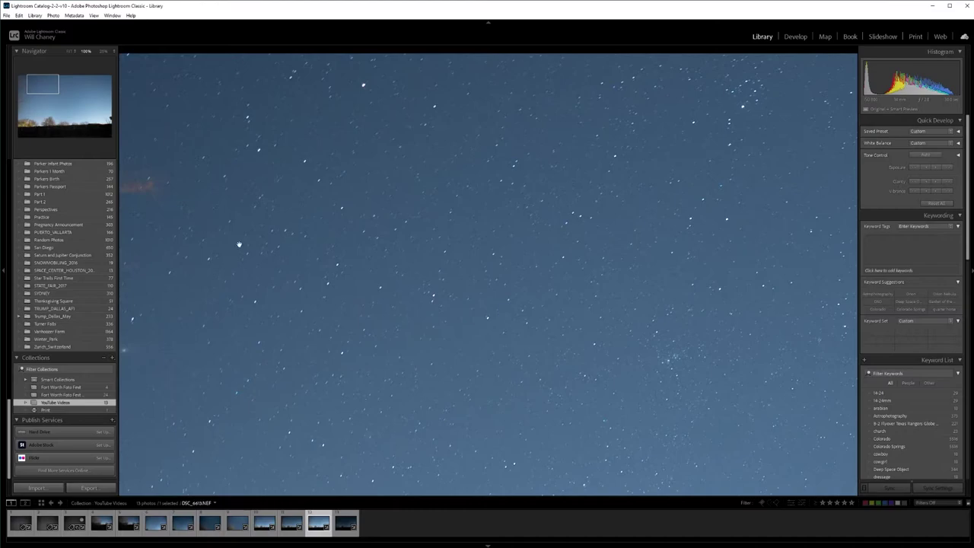
{"action": "left_click", "coordinate": [355, 274]}
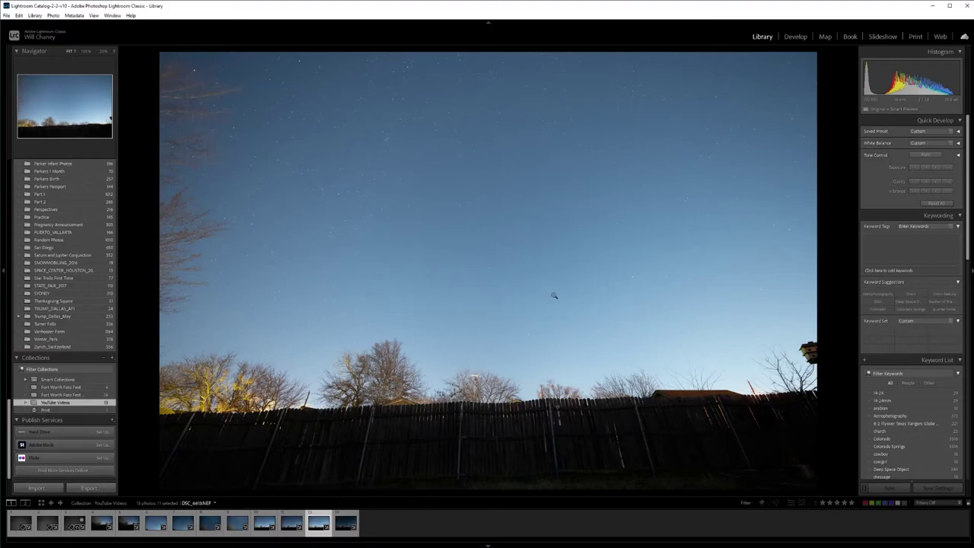
{"action": "left_click", "coordinate": [791, 65]}
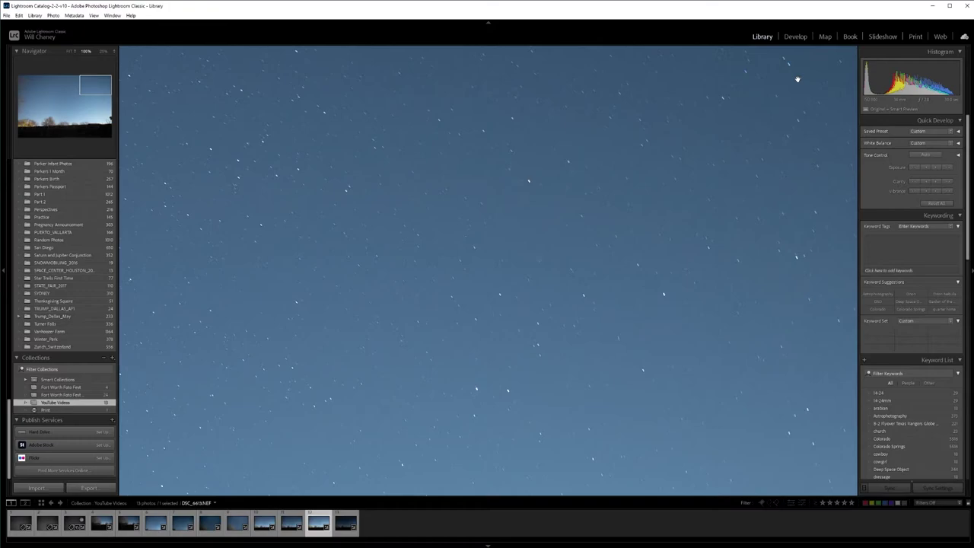
{"action": "left_click", "coordinate": [522, 253]}
{"action": "left_click", "coordinate": [469, 279]}
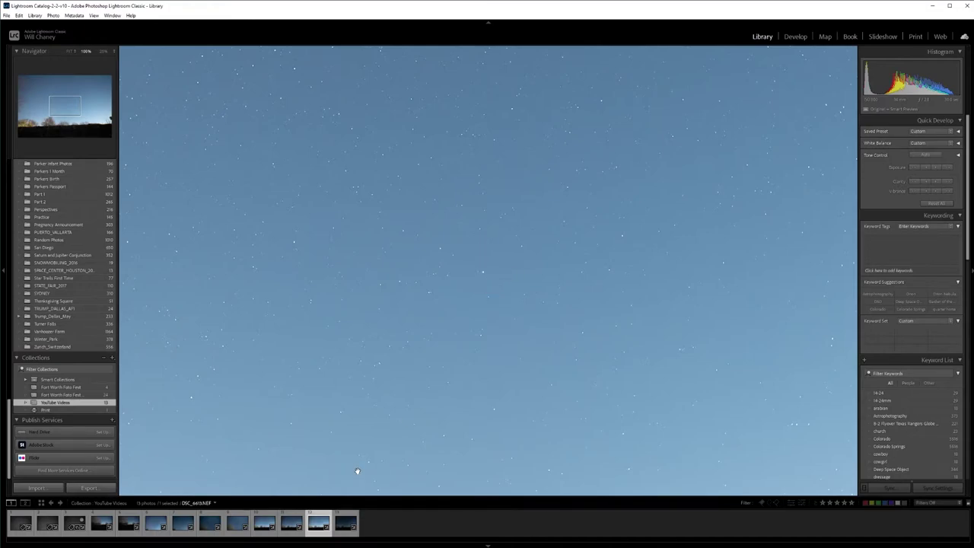
{"action": "key", "text": "Right"}
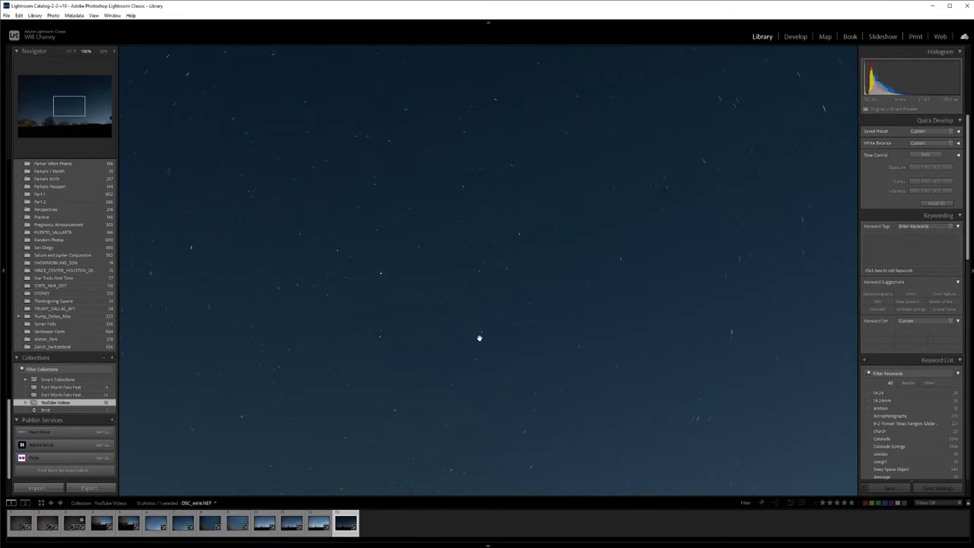
Step: Check DSC_6616's star trails at 100% on several patches, ending at Fit
{"action": "left_click", "coordinate": [479, 337]}
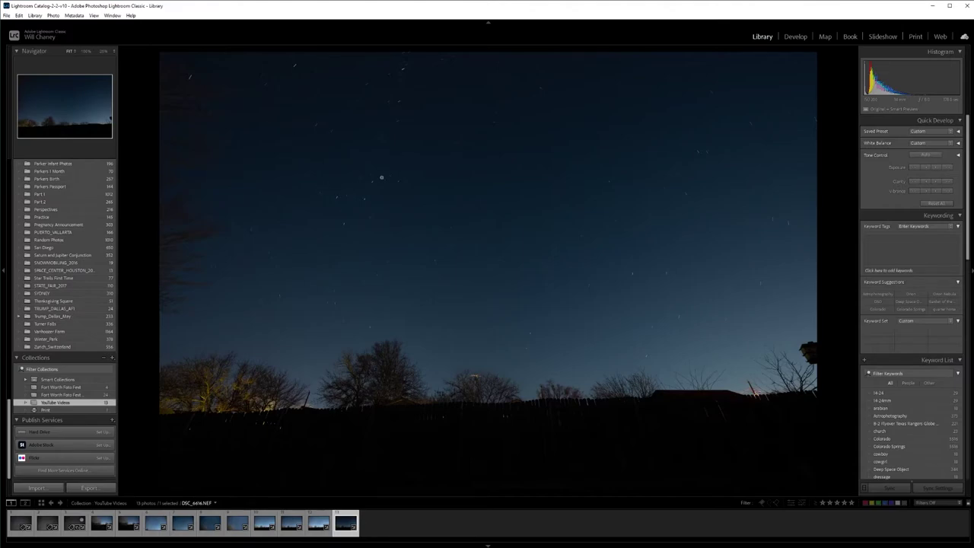
{"action": "left_click", "coordinate": [373, 180]}
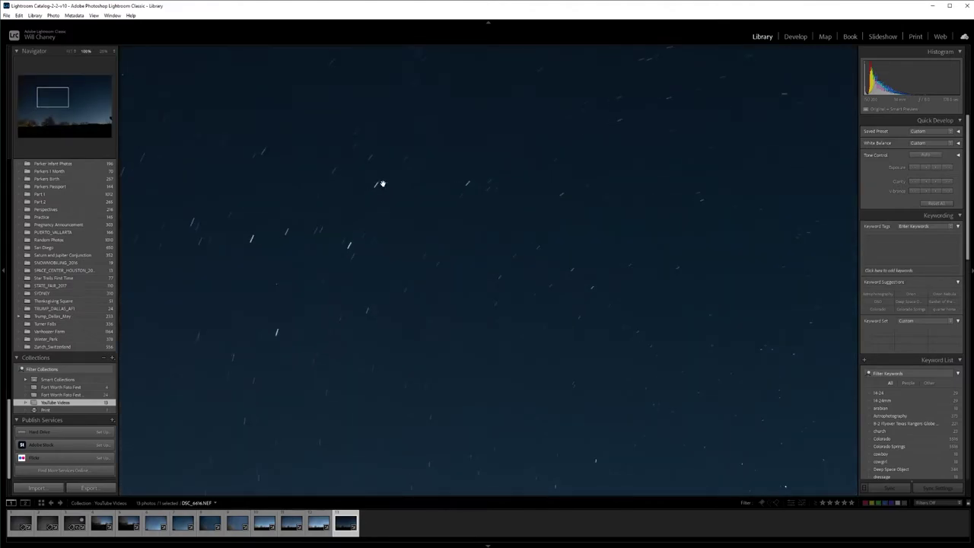
{"action": "left_click", "coordinate": [348, 239]}
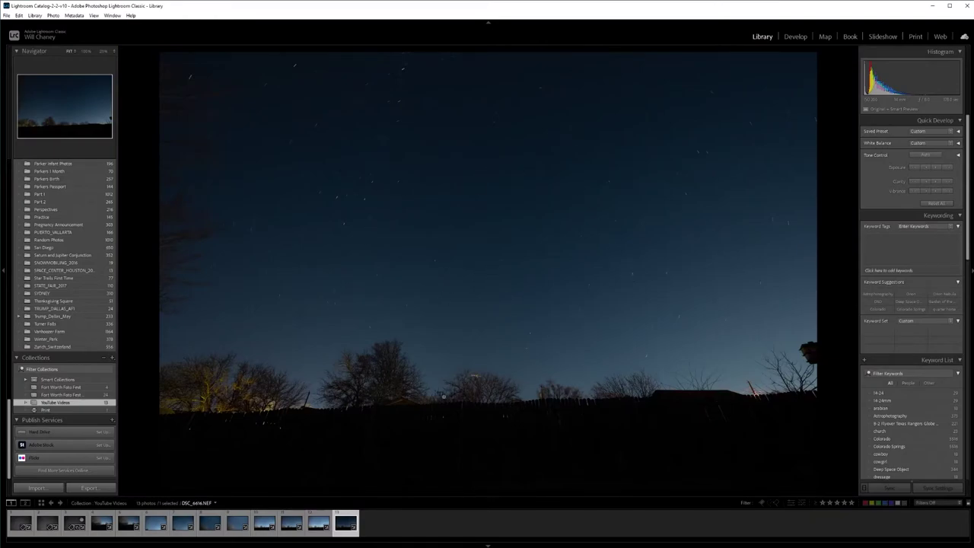
{"action": "left_click", "coordinate": [367, 215]}
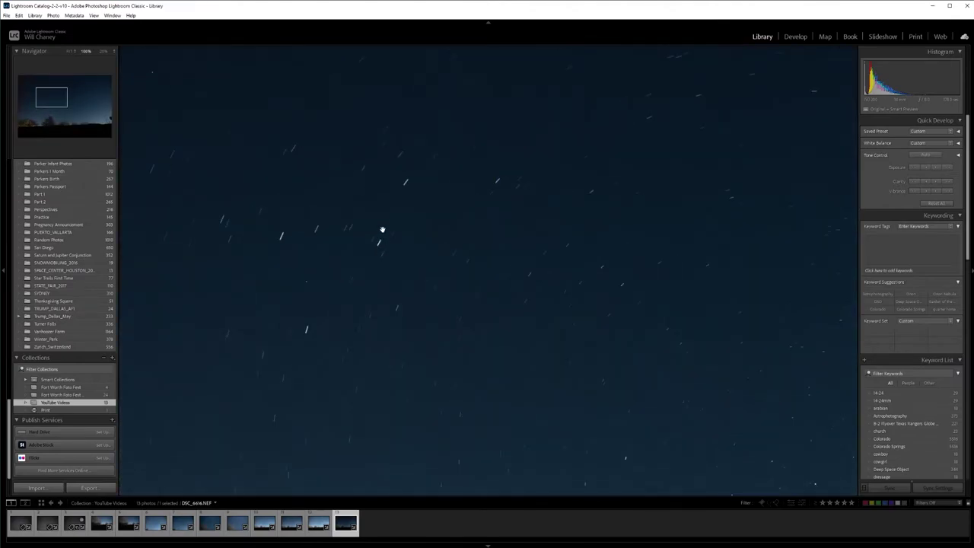
{"action": "left_click", "coordinate": [283, 234]}
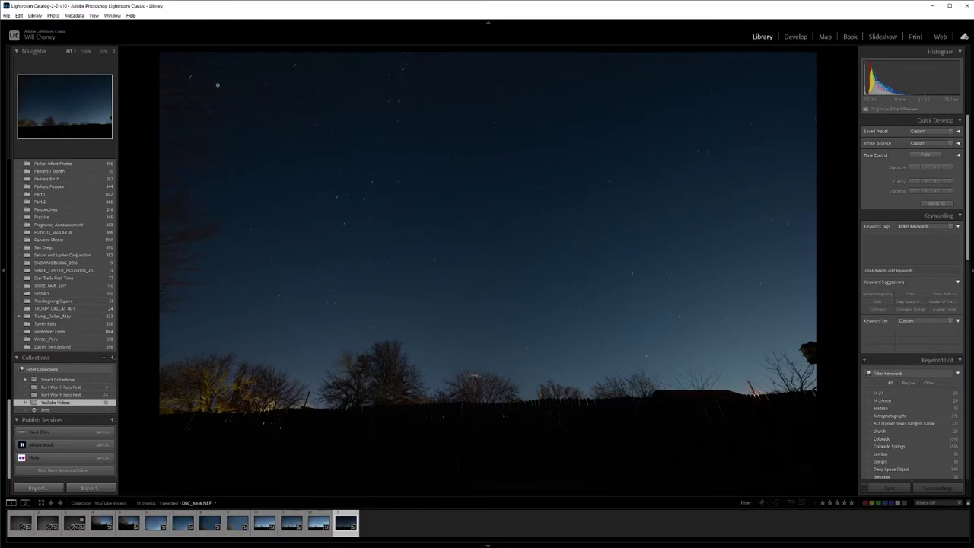
{"action": "left_click", "coordinate": [217, 82]}
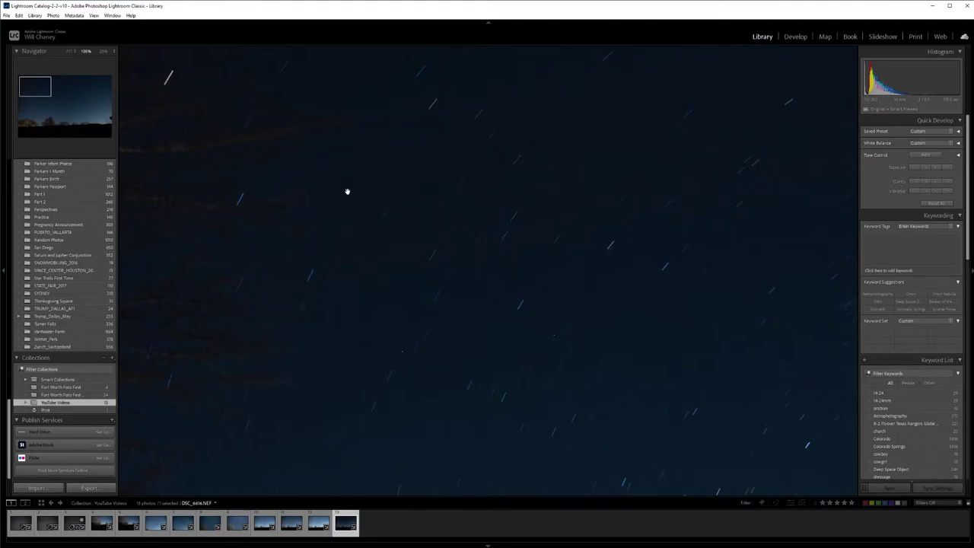
{"action": "left_click", "coordinate": [414, 203]}
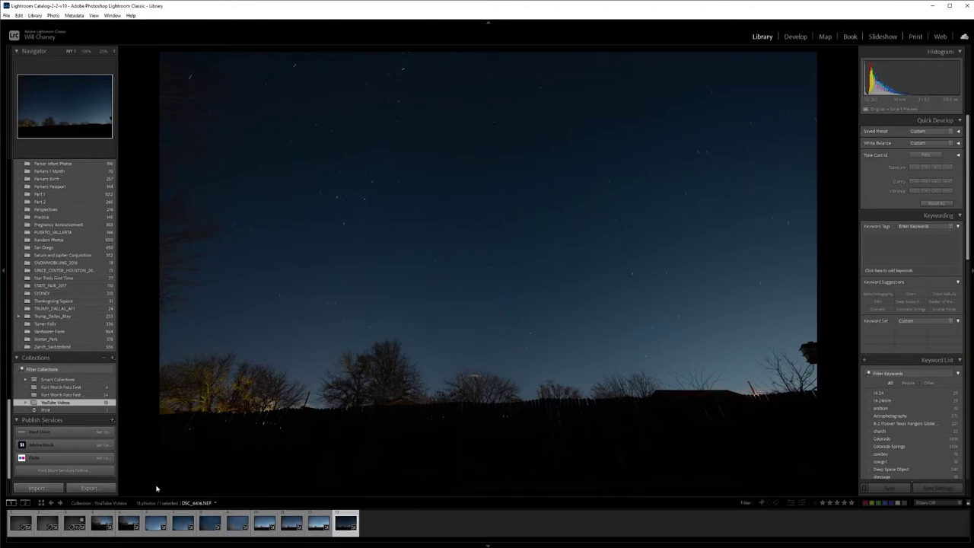
Step: View DSC_6610 at 100% at its top-left, then refit and zoom to the top-right sky
{"action": "left_click", "coordinate": [235, 525]}
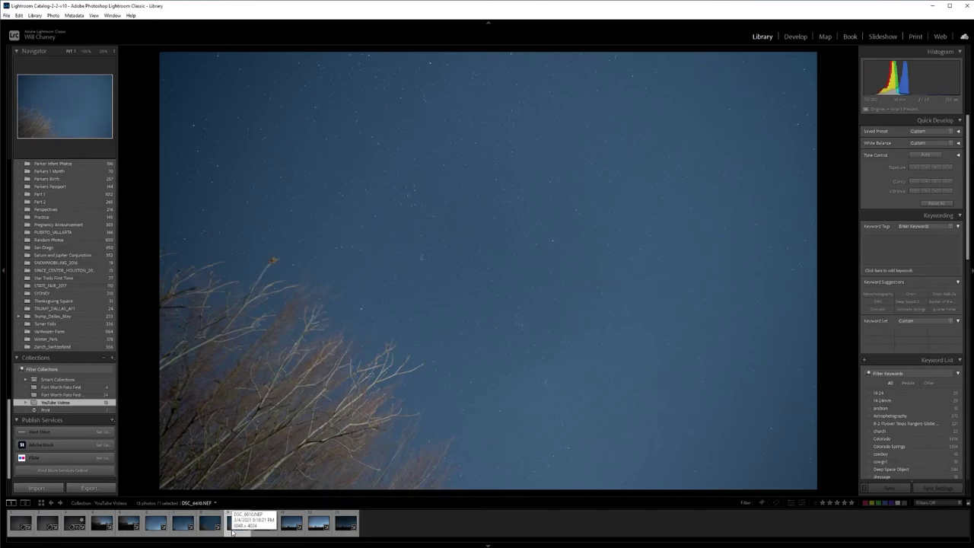
{"action": "left_click", "coordinate": [488, 249]}
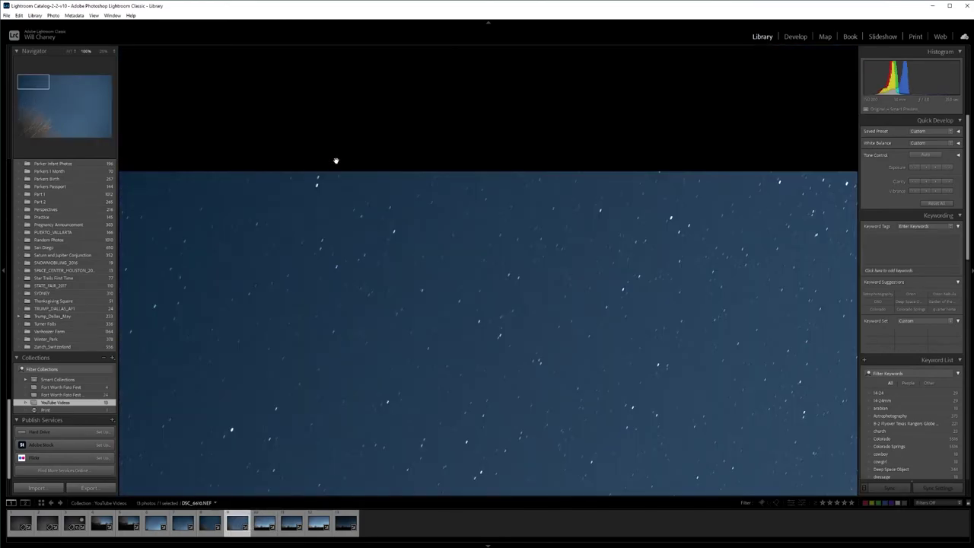
{"action": "left_click_drag", "start_coordinate": [334, 158], "coordinate": [687, 307]}
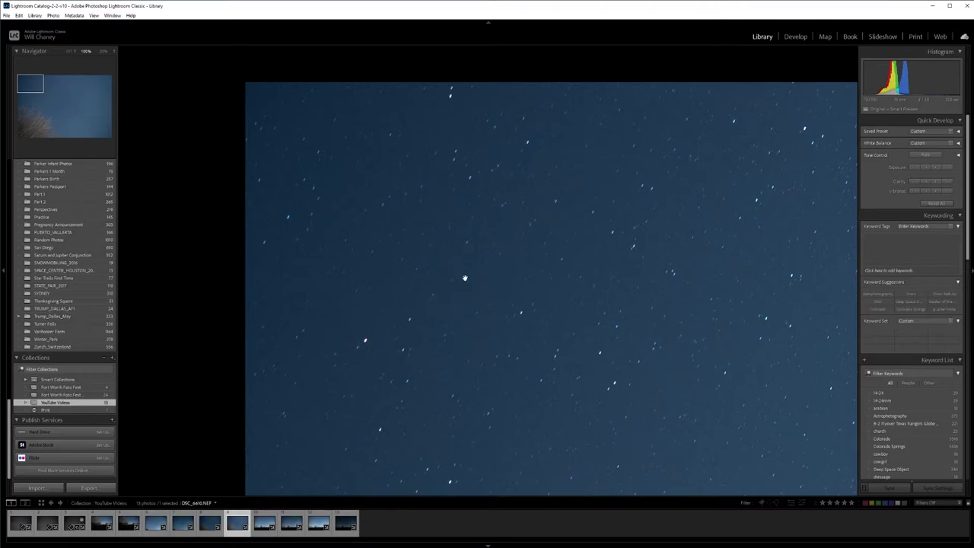
{"action": "mouse_move", "coordinate": [406, 180]}
{"action": "left_mouse_down"}
{"action": "mouse_move", "coordinate": [436, 217]}
{"action": "mouse_move", "coordinate": [381, 162]}
{"action": "mouse_move", "coordinate": [414, 211]}
{"action": "left_mouse_up"}
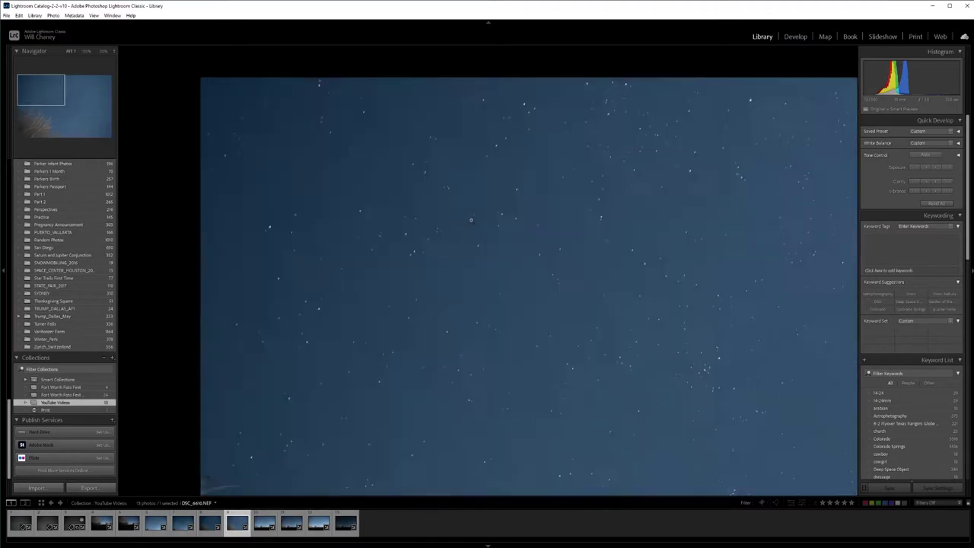
{"action": "key", "text": "z"}
{"action": "left_click", "coordinate": [803, 69]}
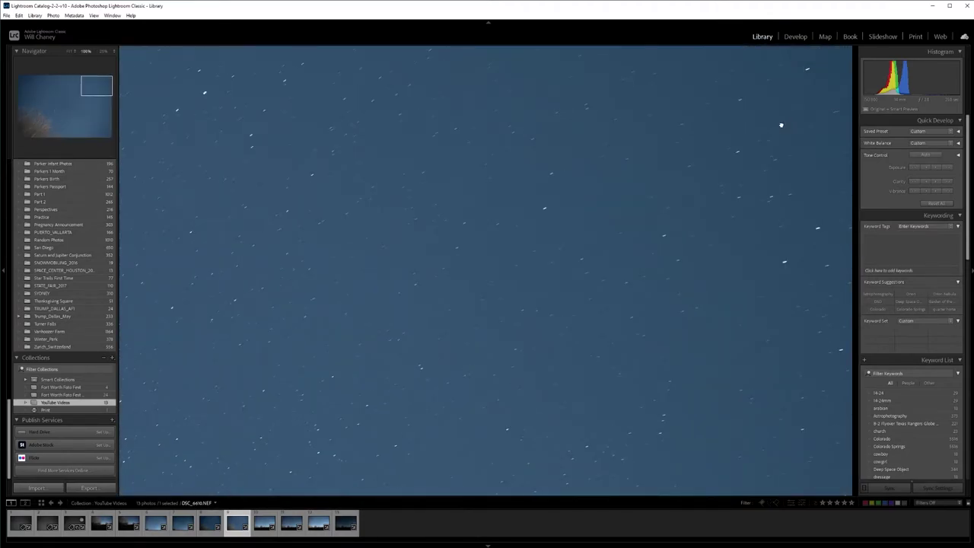
{"action": "left_click_drag", "start_coordinate": [780, 125], "coordinate": [682, 208]}
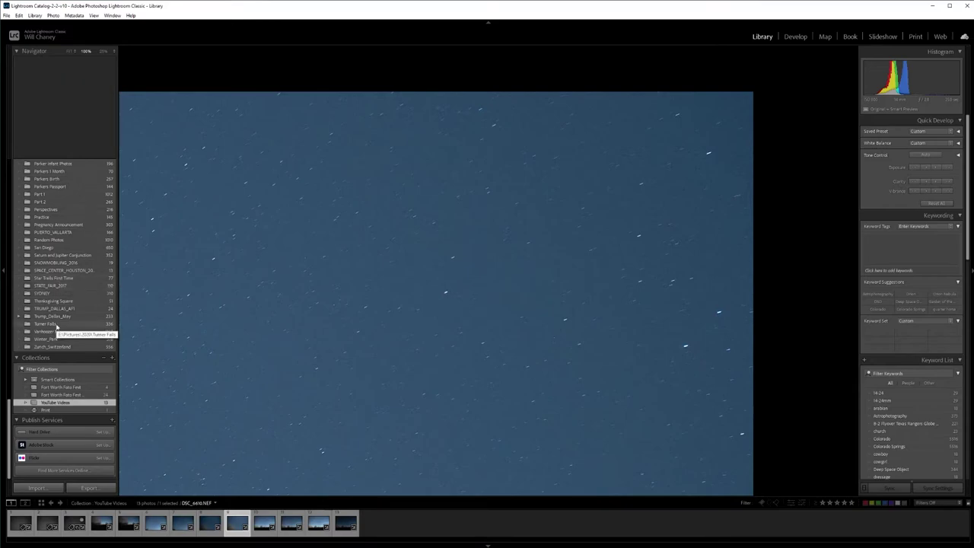
{"action": "scroll", "coordinate": [56, 326], "scroll_direction": "up", "scroll_amount": 3}
{"action": "scroll", "coordinate": [55, 326], "scroll_direction": "up", "scroll_amount": 3}
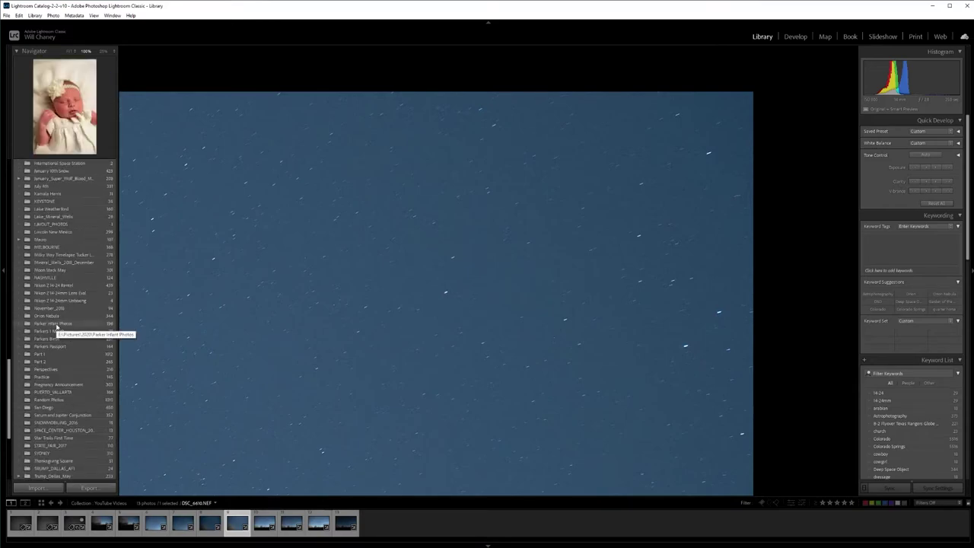
Step: Browse the Nikon Z 14-24 Rental folder and show the white church photo
{"action": "left_click", "coordinate": [63, 285]}
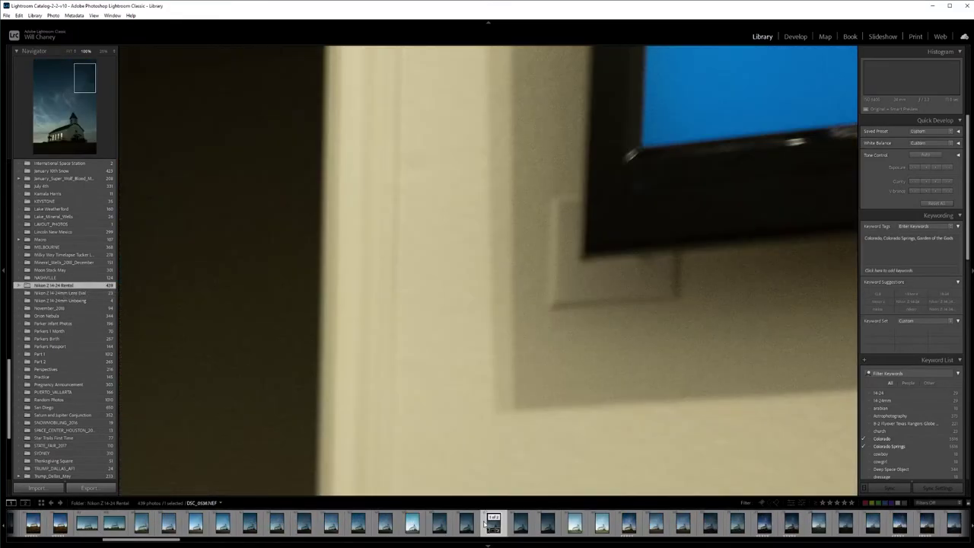
{"action": "left_click", "coordinate": [495, 523]}
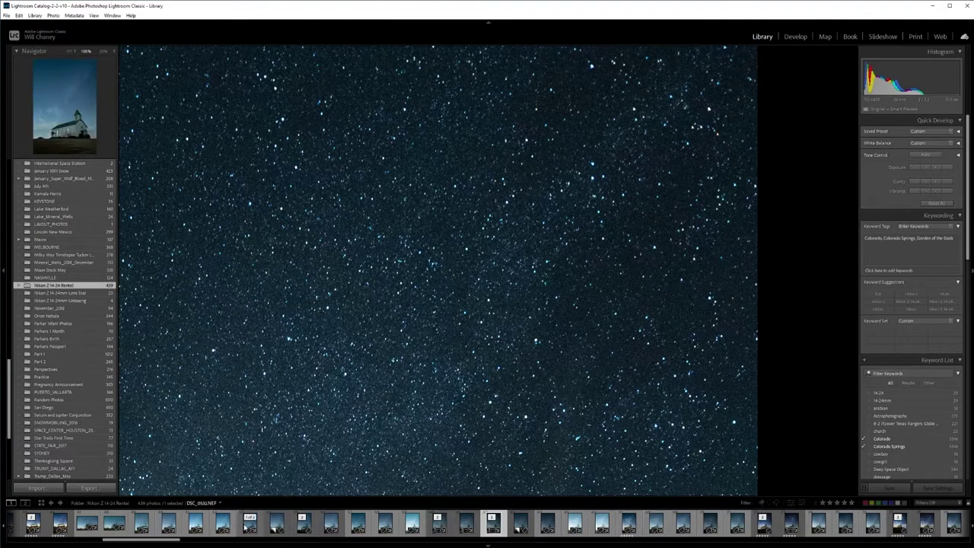
{"action": "left_click", "coordinate": [251, 524]}
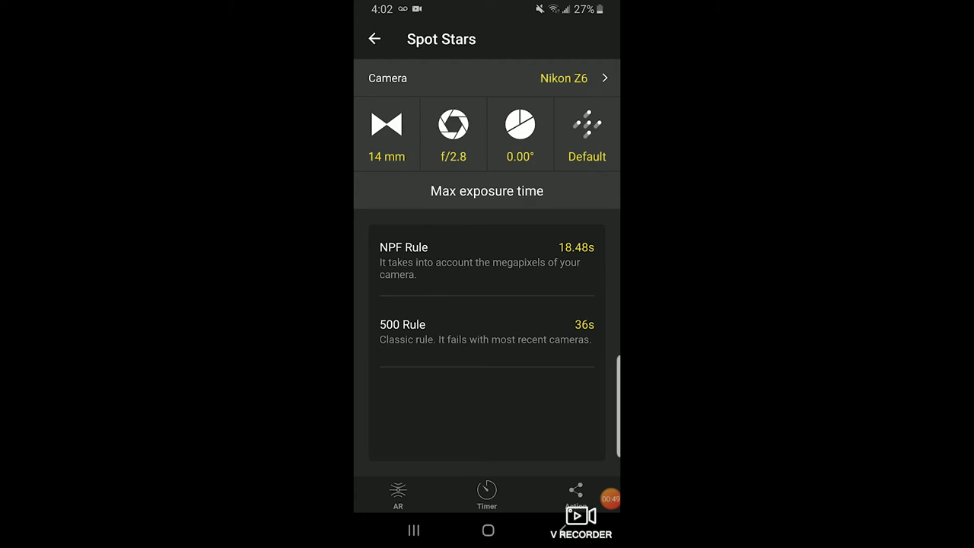
Step: Set Spot Stars accuracy to Accurate (Useful for large prints)
{"action": "left_click", "coordinate": [587, 133]}
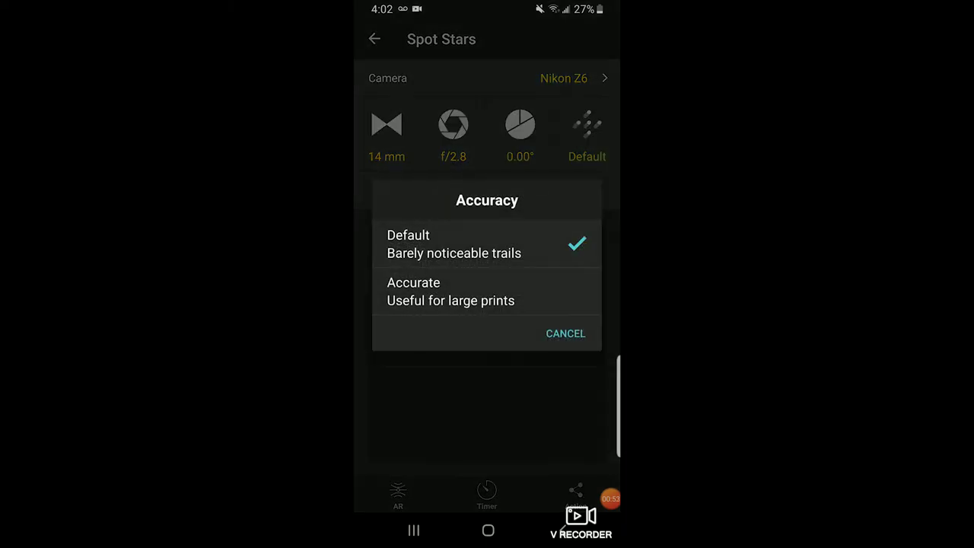
{"action": "left_click", "coordinate": [450, 292]}
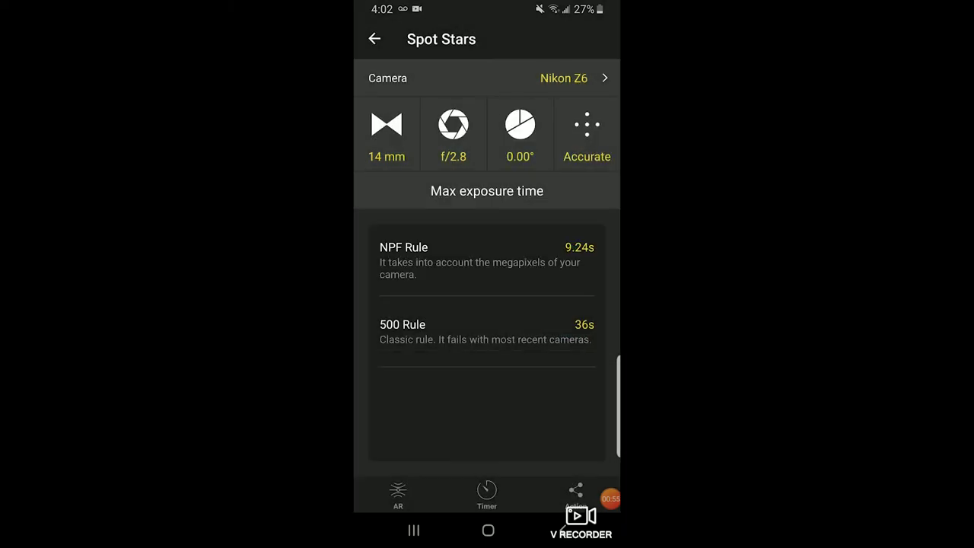